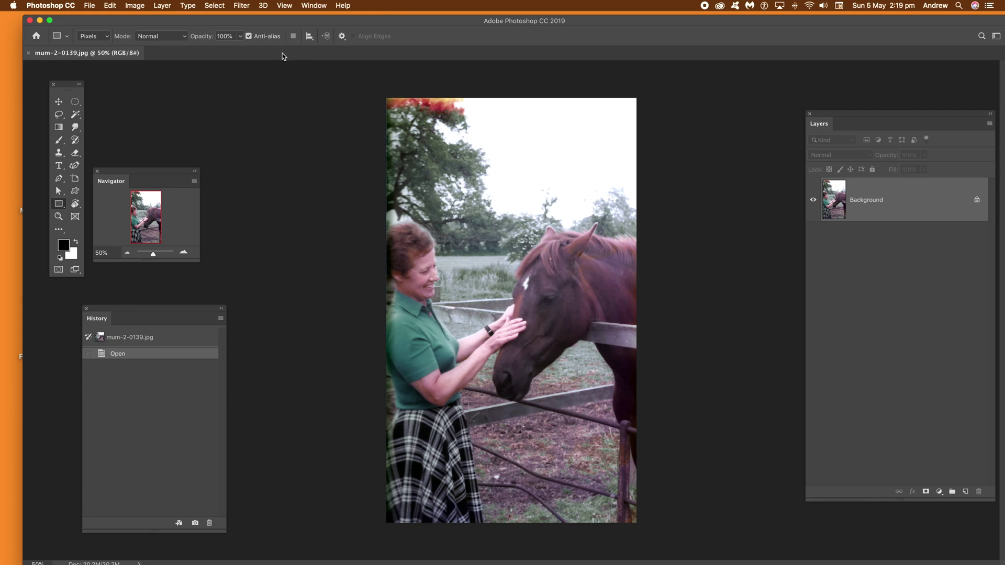
Open the Filter Gallery for the horse photo and look over the Cutout effect in the preview
{"action": "left_click", "coordinate": [242, 6]}
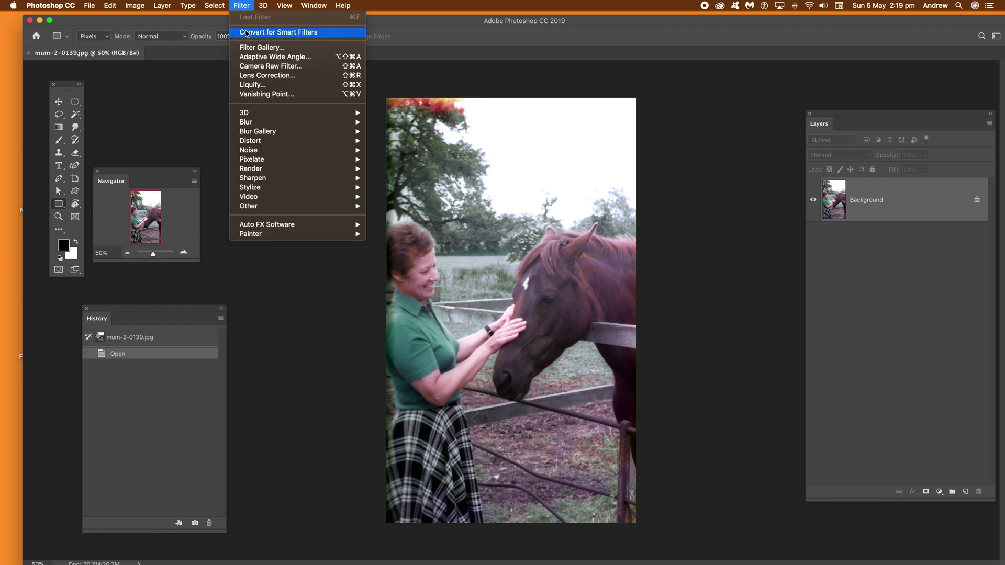
{"action": "left_click", "coordinate": [292, 49]}
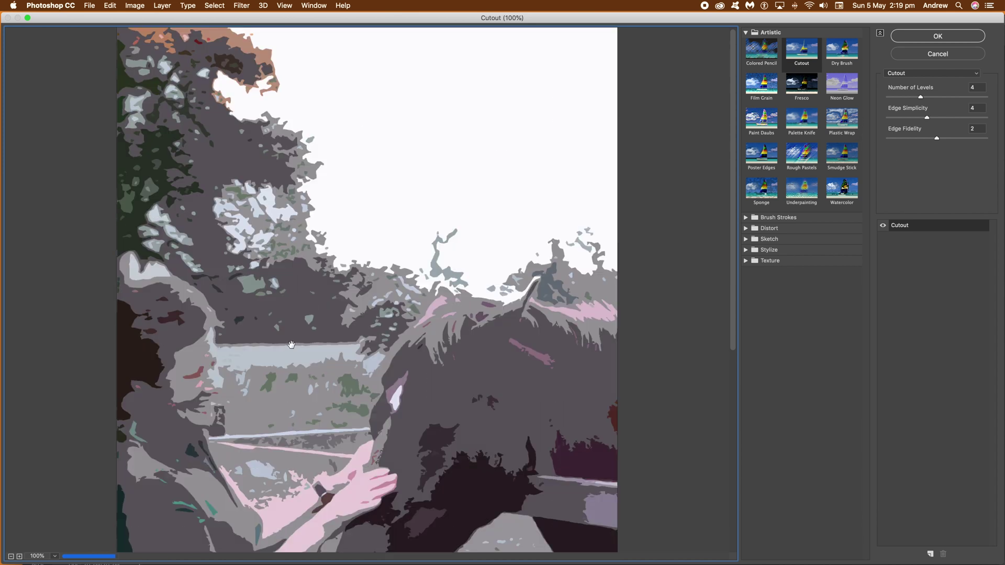
{"action": "scroll", "coordinate": [387, 346], "scroll_direction": "down", "scroll_amount": 3}
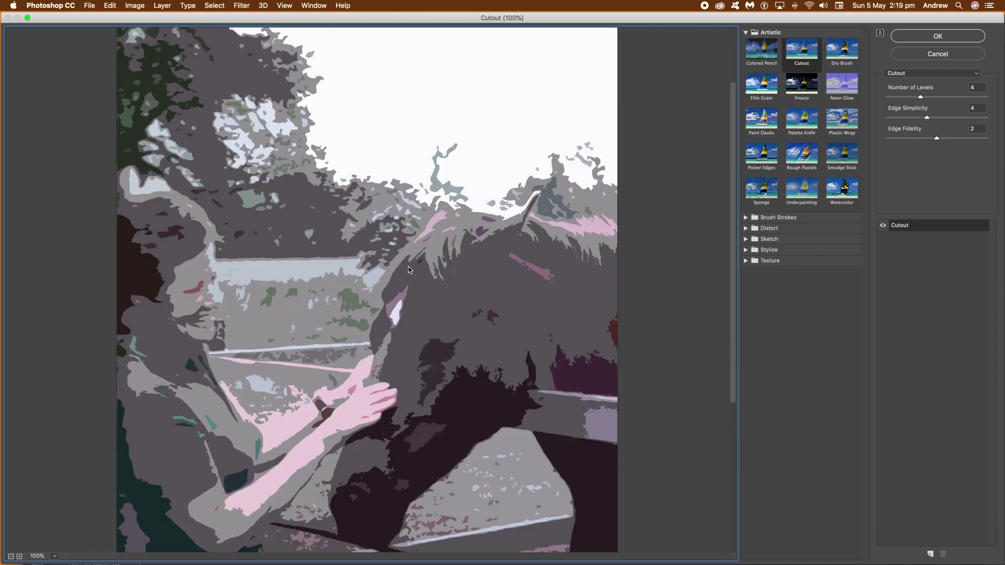
{"action": "scroll", "coordinate": [406, 238], "scroll_direction": "down", "scroll_amount": 5}
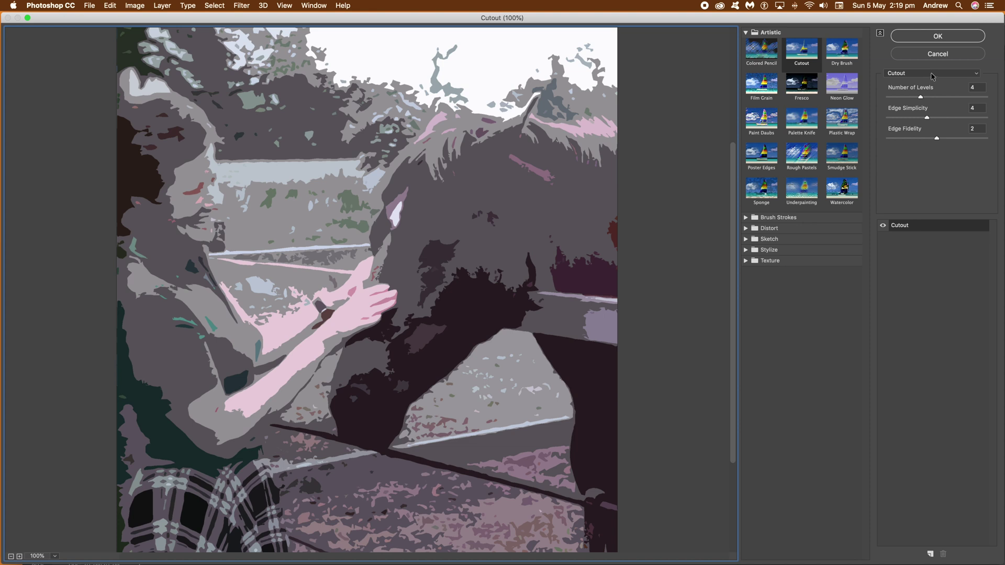
Preview the Accented Edges, Angled Strokes and Diffuse Glow effects on the photo one after another
{"action": "left_click", "coordinate": [931, 76]}
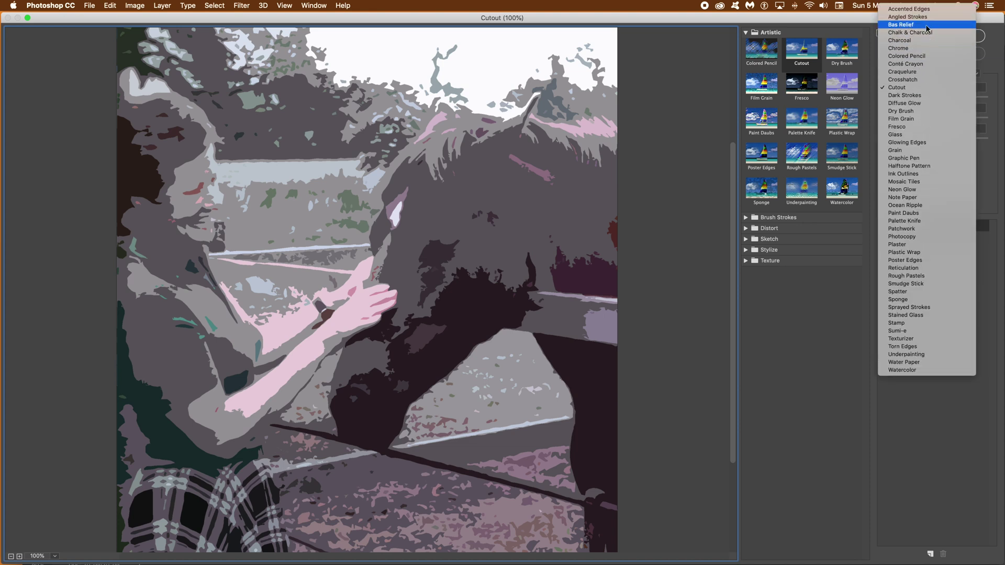
{"action": "left_click", "coordinate": [924, 9]}
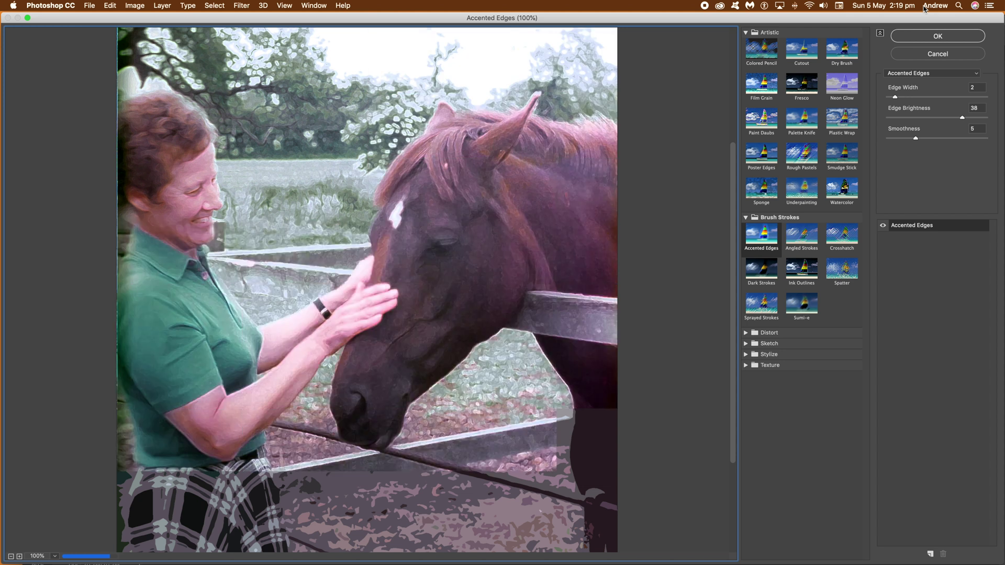
{"action": "left_click", "coordinate": [905, 74]}
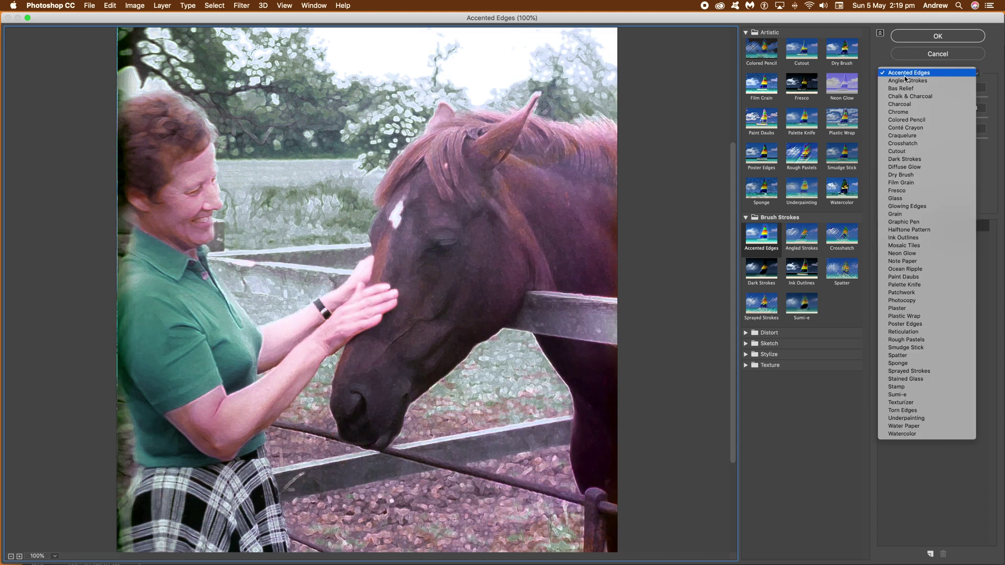
{"action": "left_click", "coordinate": [905, 80]}
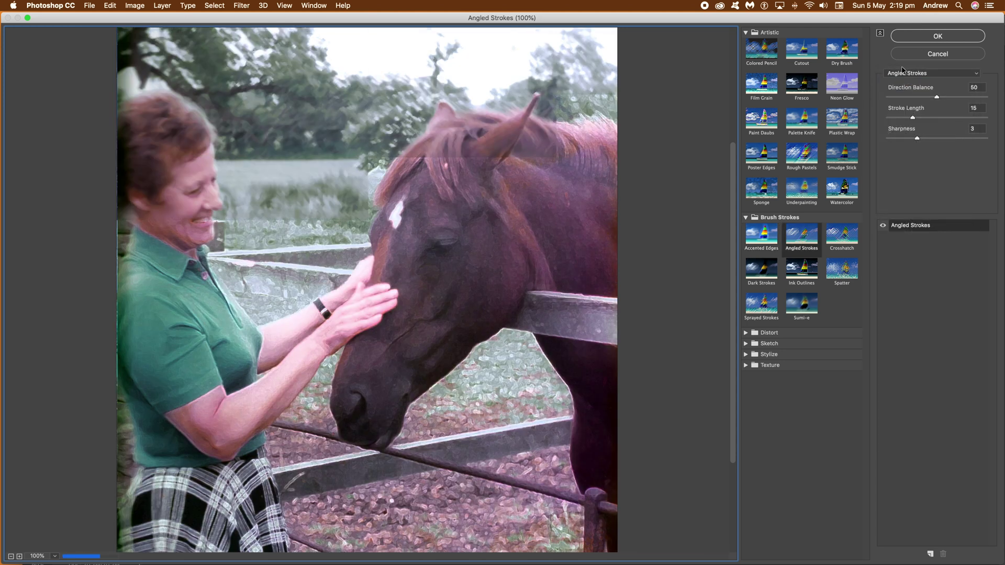
{"action": "left_click", "coordinate": [914, 74]}
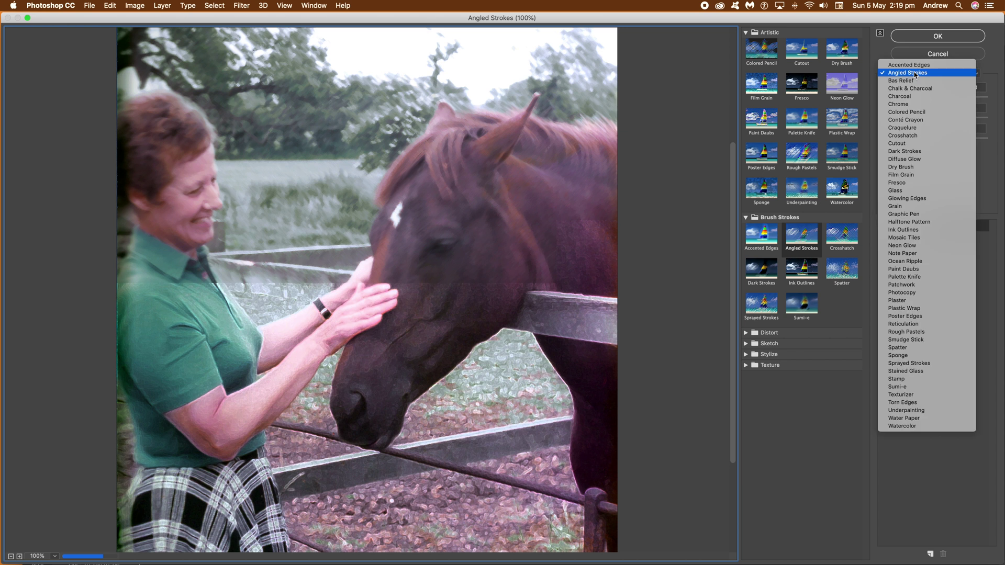
{"action": "left_click", "coordinate": [916, 158]}
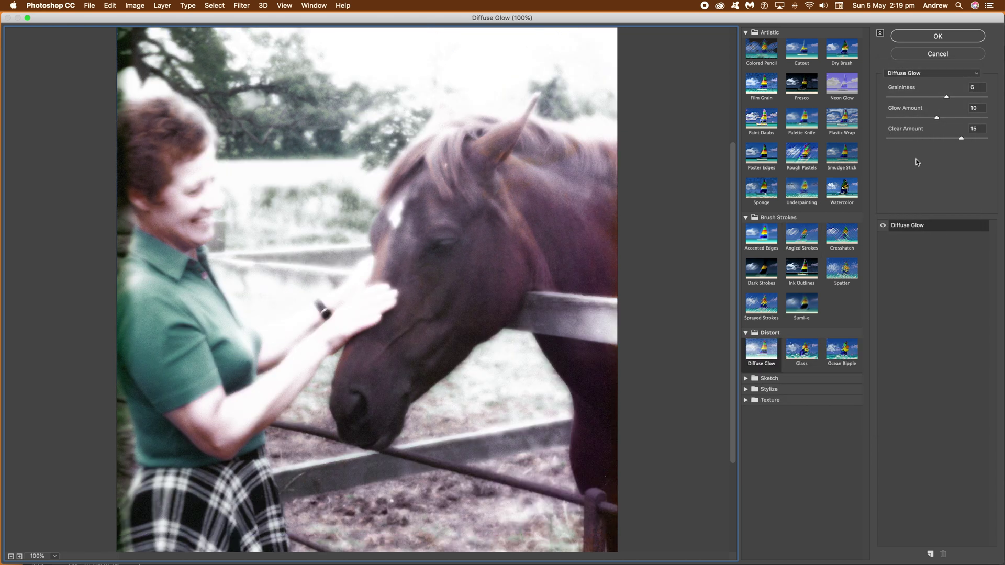
Apply the Graphic Pen effect with Stroke Length 8, Light/Dark Balance 41 and Horizontal stroke direction
{"action": "left_click", "coordinate": [913, 74]}
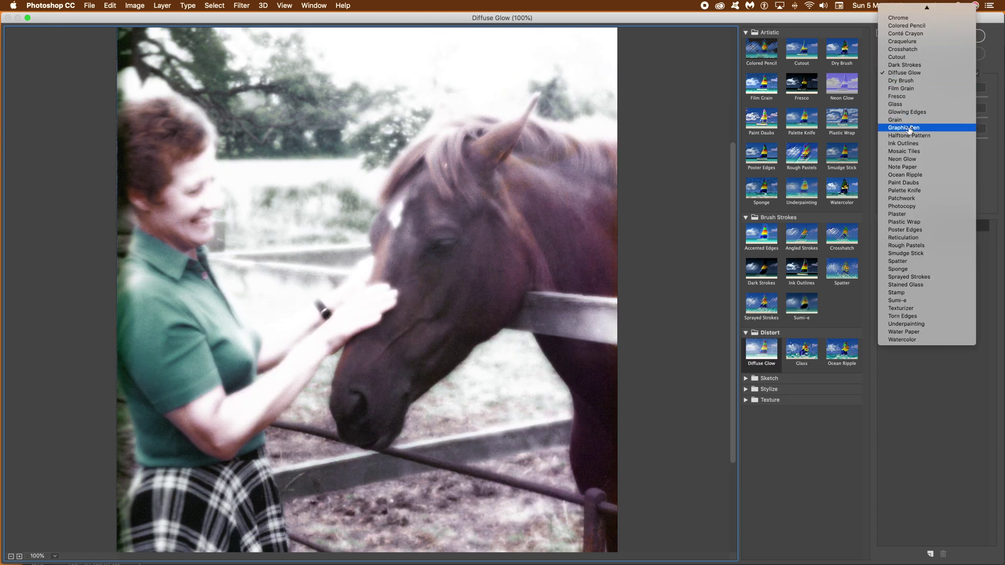
{"action": "left_click", "coordinate": [909, 129]}
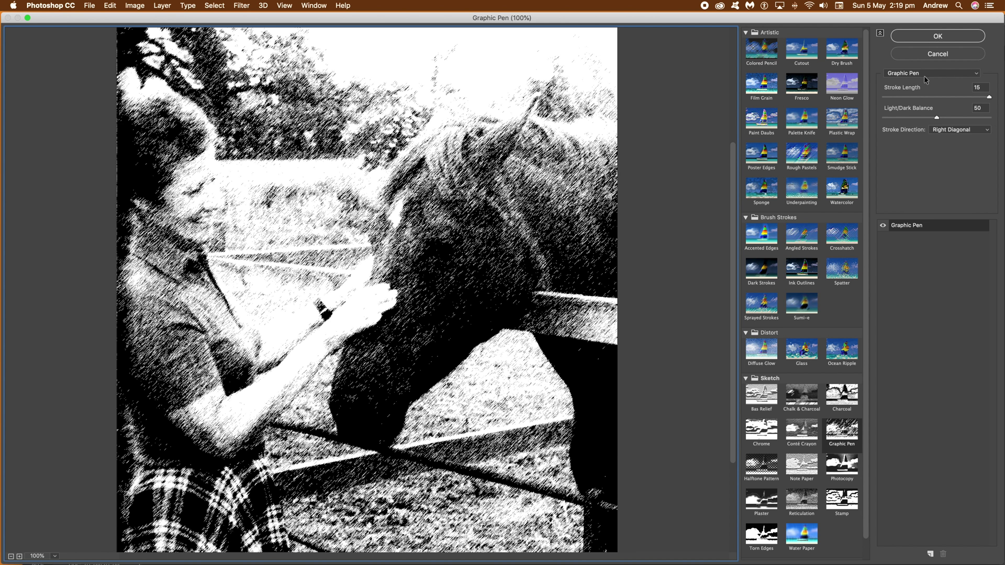
{"action": "mouse_move", "coordinate": [959, 99]}
{"action": "left_mouse_down"}
{"action": "mouse_move", "coordinate": [905, 119]}
{"action": "mouse_move", "coordinate": [927, 118]}
{"action": "left_mouse_up"}
{"action": "left_click", "coordinate": [949, 131]}
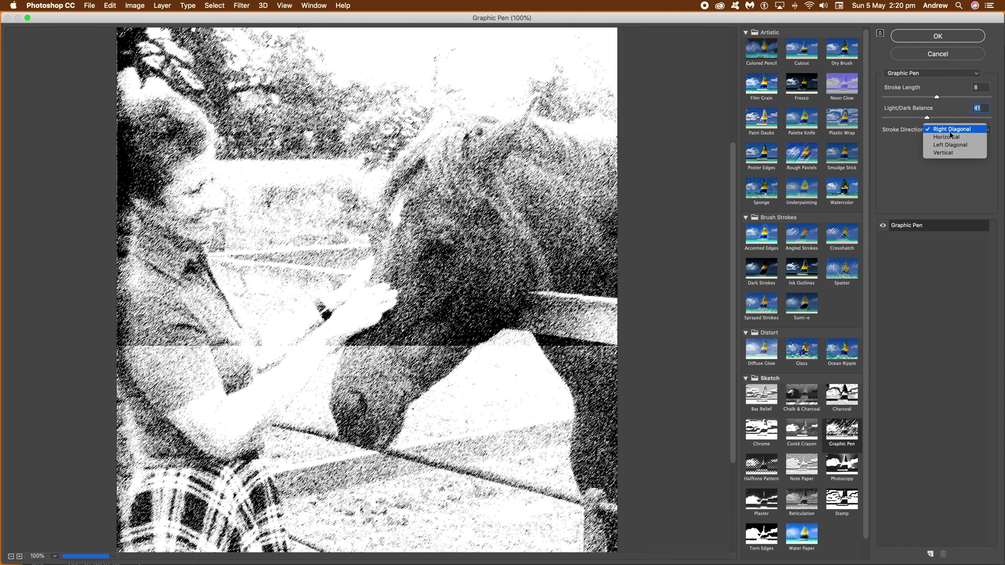
{"action": "left_click", "coordinate": [947, 137]}
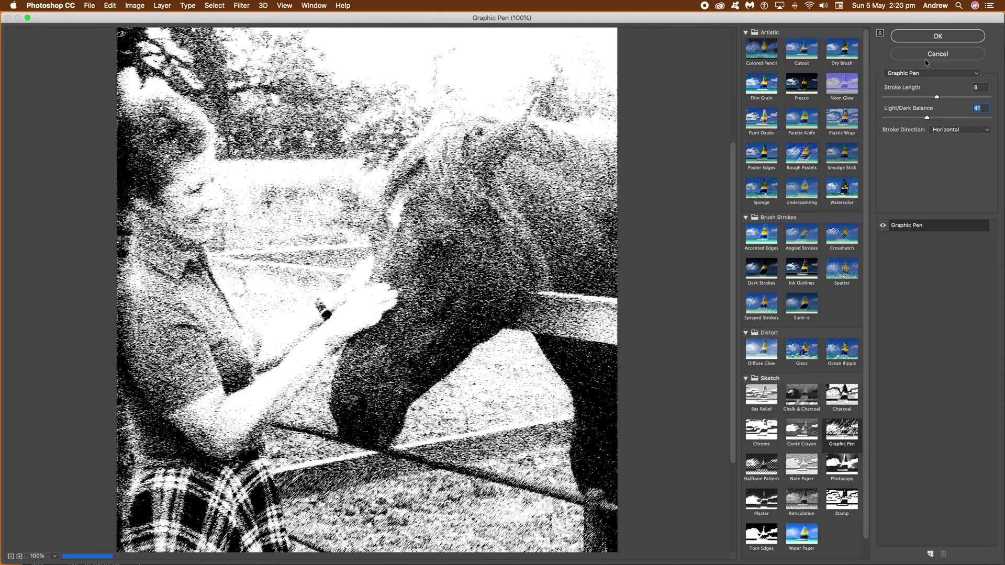
{"action": "left_click", "coordinate": [927, 36]}
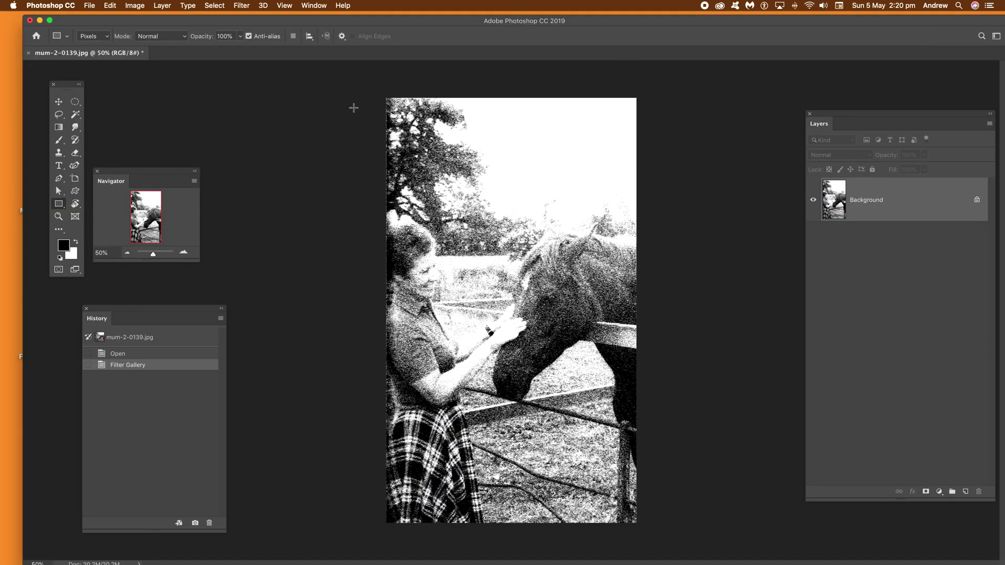
Inspect the filtered photo at about 110% zoom and undo the Filter Gallery effect
{"action": "left_click_drag", "start_coordinate": [153, 254], "coordinate": [155, 254]}
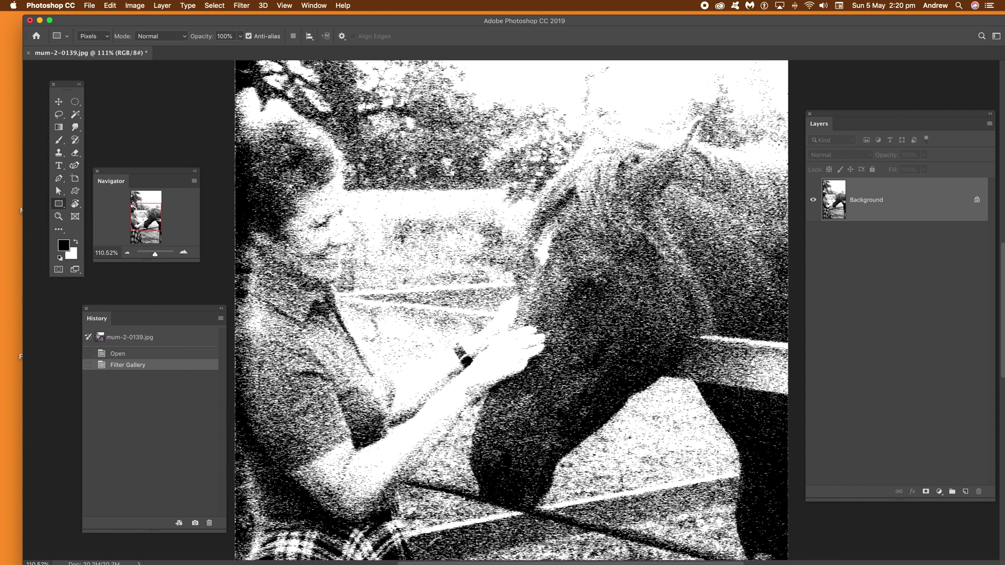
{"action": "left_click", "coordinate": [111, 6]}
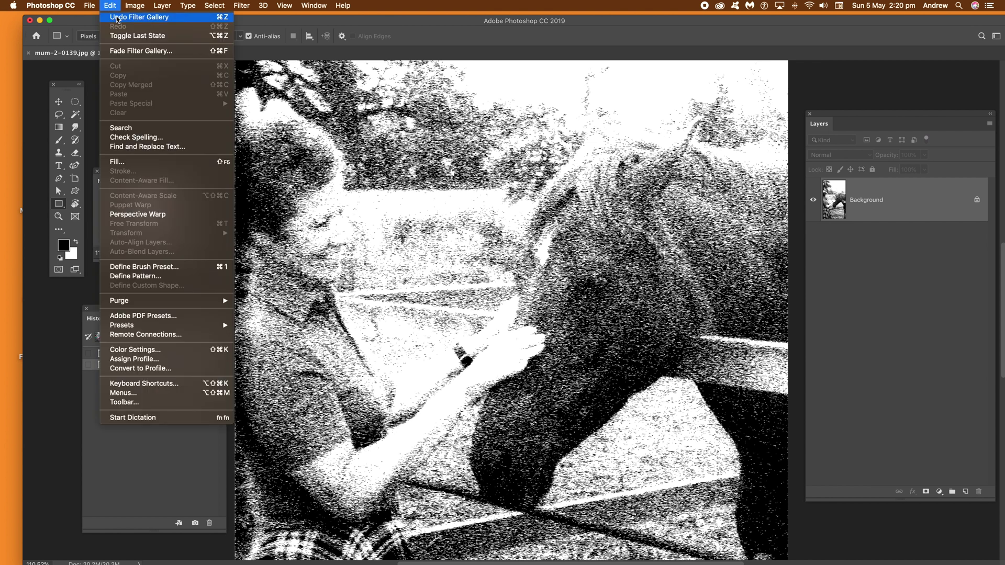
{"action": "left_click", "coordinate": [116, 17]}
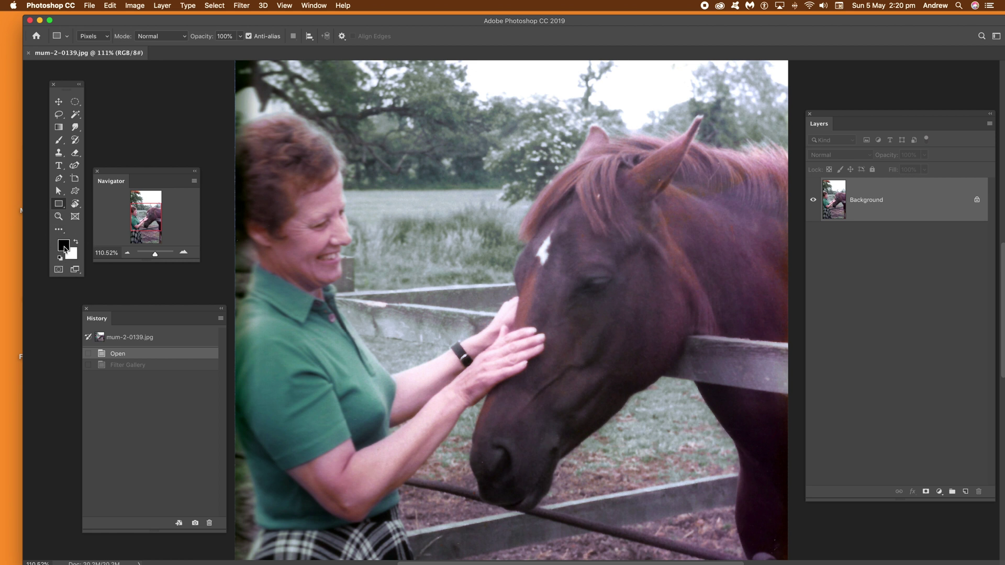
Set the foreground color to blue (2d65cc) and the background color to a strong orange
{"action": "left_click", "coordinate": [64, 246]}
{"action": "left_click", "coordinate": [670, 210]}
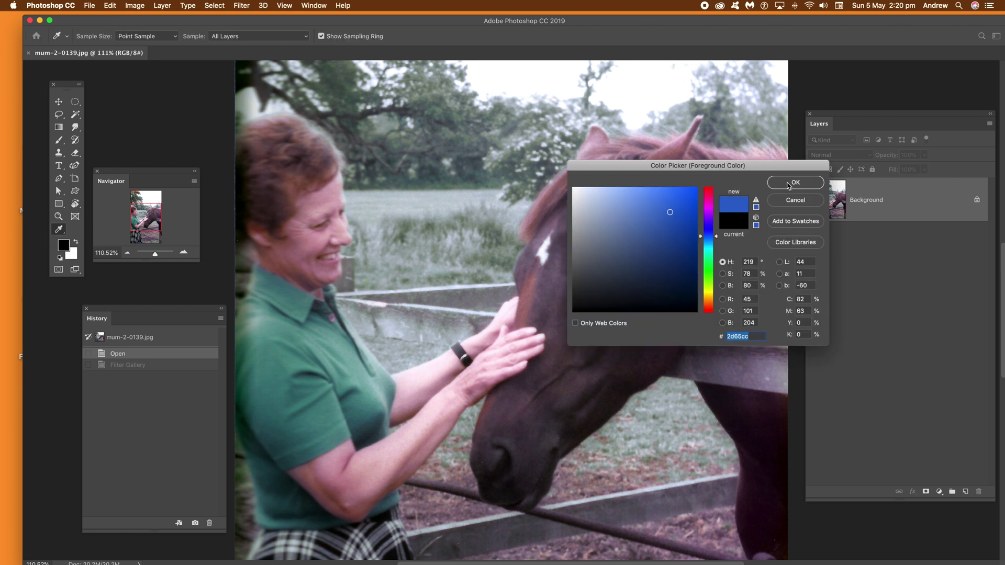
{"action": "left_click", "coordinate": [795, 182]}
{"action": "left_click", "coordinate": [73, 256]}
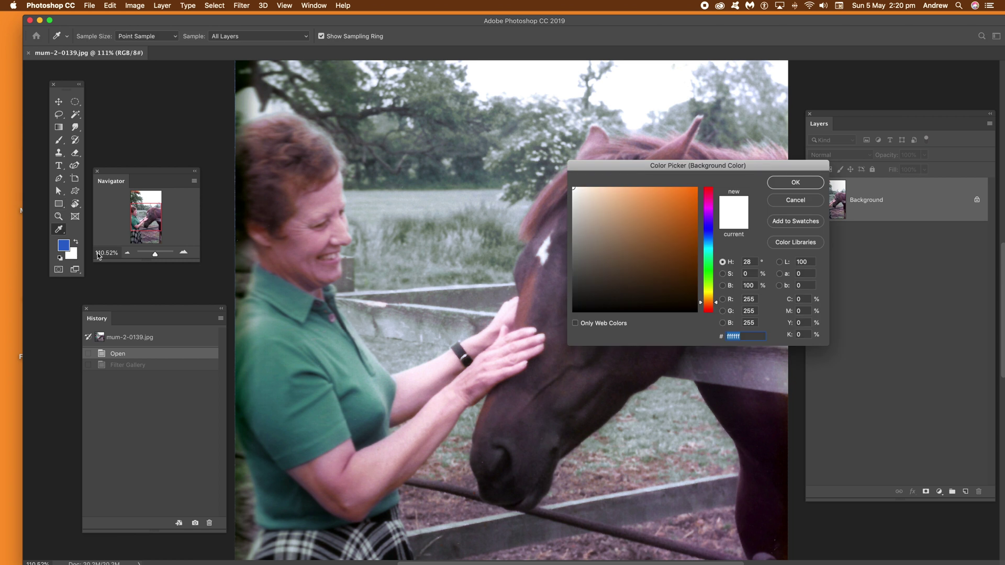
{"action": "left_click", "coordinate": [684, 202]}
{"action": "left_click", "coordinate": [795, 183]}
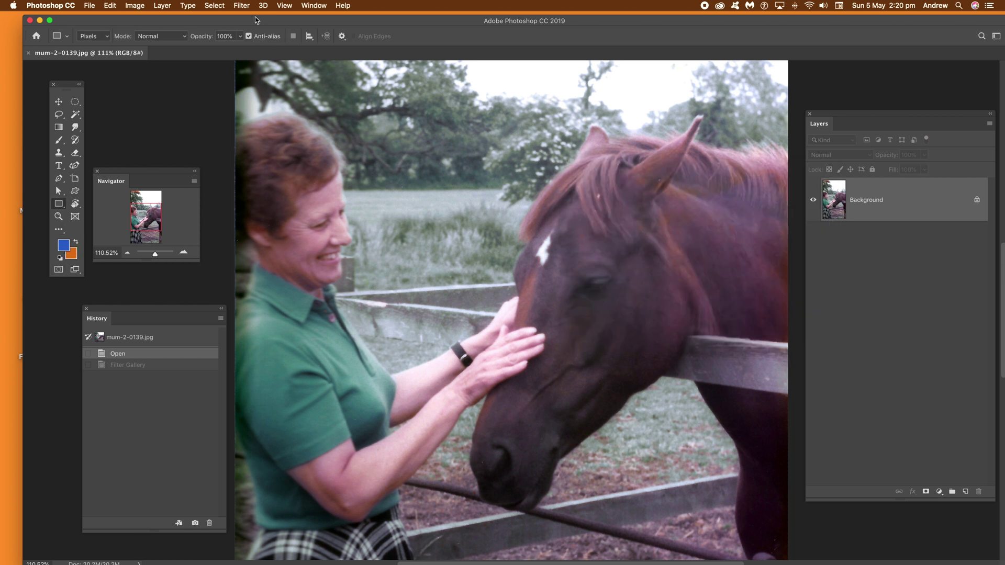
Reopen the Filter Gallery on the photo and preview the Neon Glow and Palette Knife effects
{"action": "left_click", "coordinate": [241, 6]}
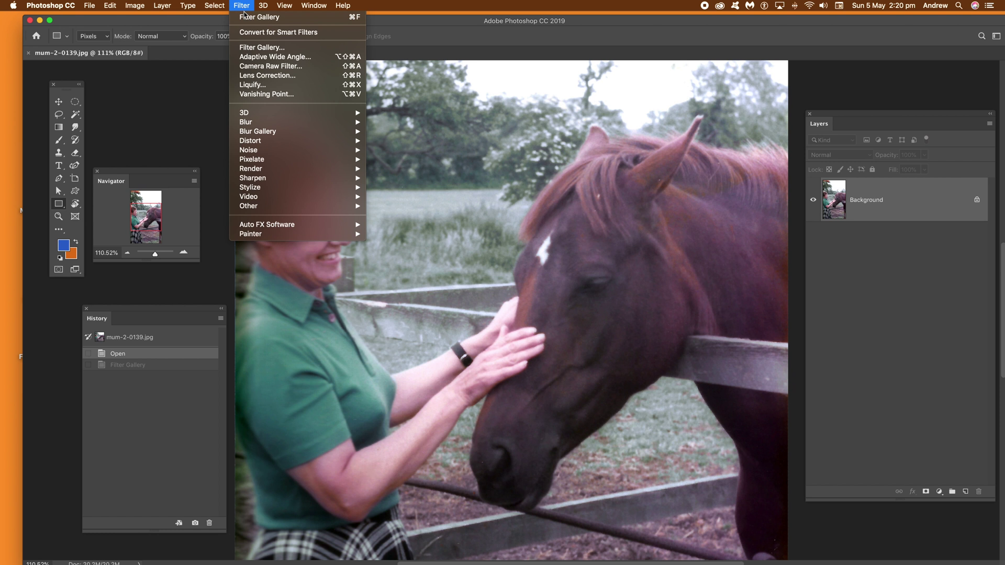
{"action": "left_click", "coordinate": [255, 48]}
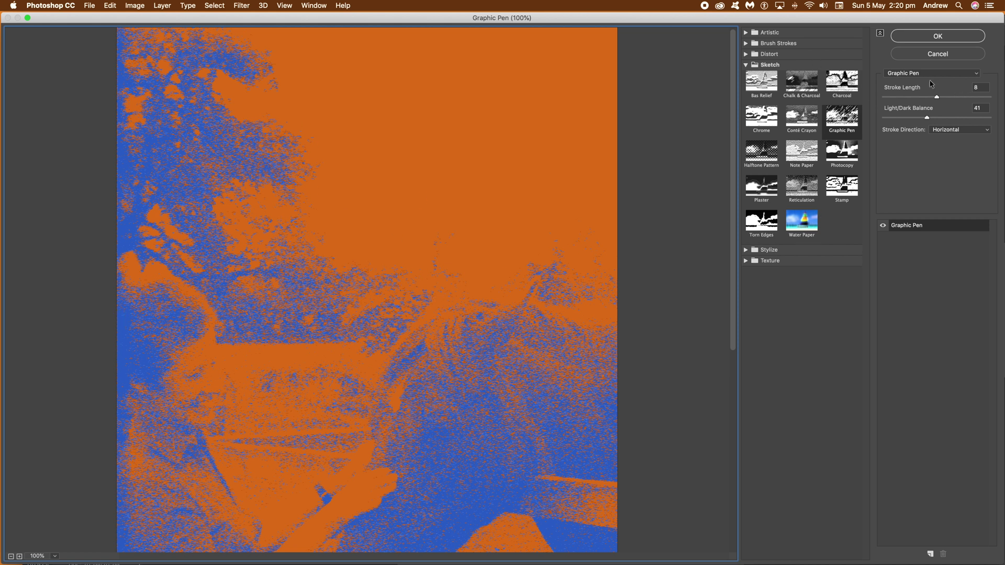
{"action": "left_click", "coordinate": [937, 74]}
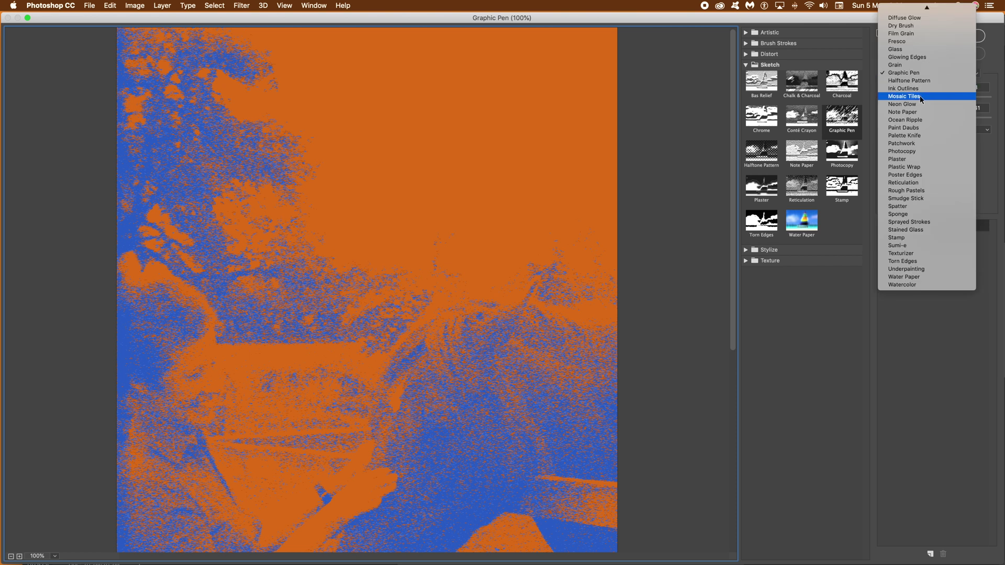
{"action": "left_click", "coordinate": [920, 103]}
{"action": "left_click", "coordinate": [920, 74]}
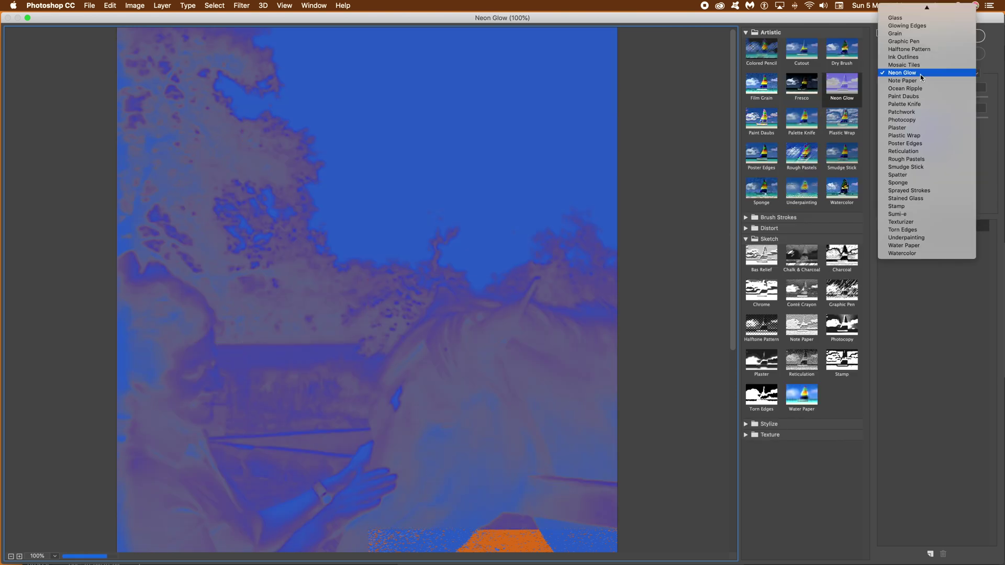
{"action": "left_click", "coordinate": [915, 104]}
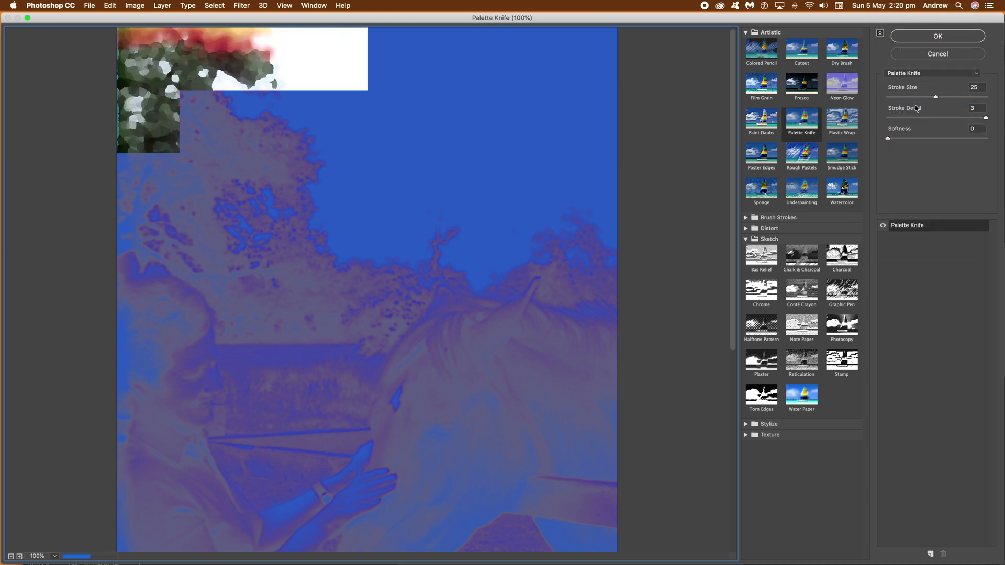
Switch the effect to Dry Brush and set its Brush Size to 4
{"action": "left_click", "coordinate": [913, 74]}
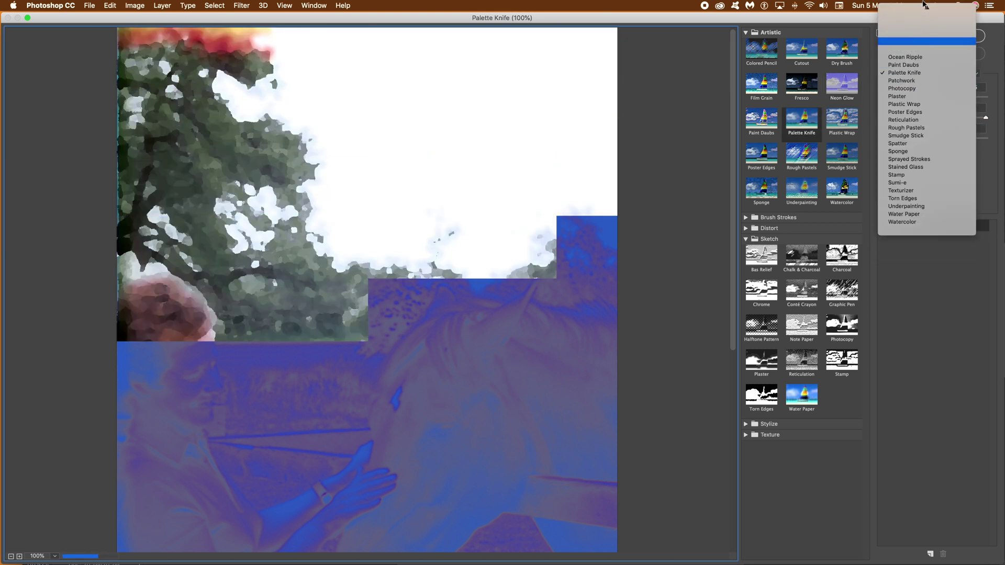
{"action": "mouse_move", "coordinate": [925, 8]}
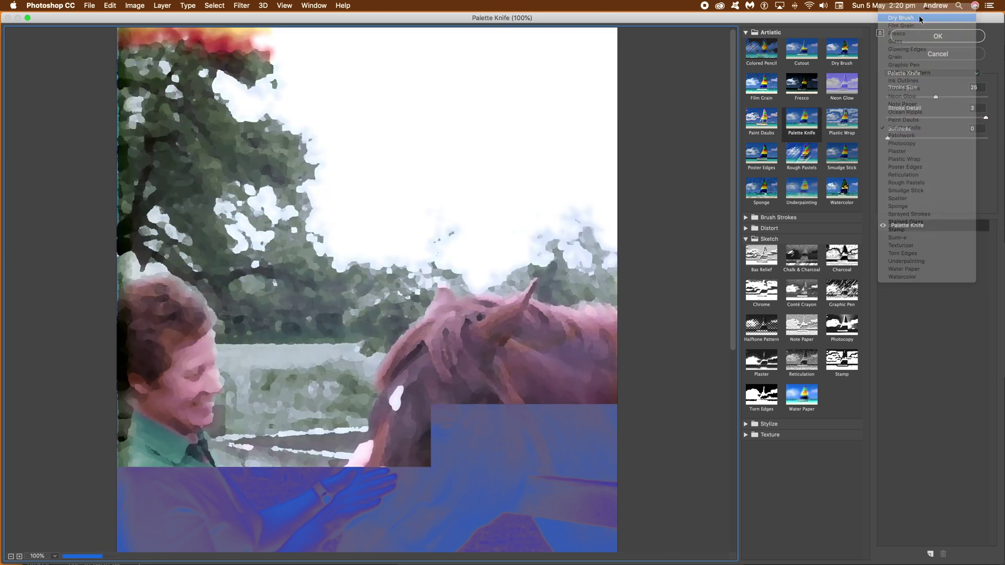
{"action": "left_click", "coordinate": [920, 19]}
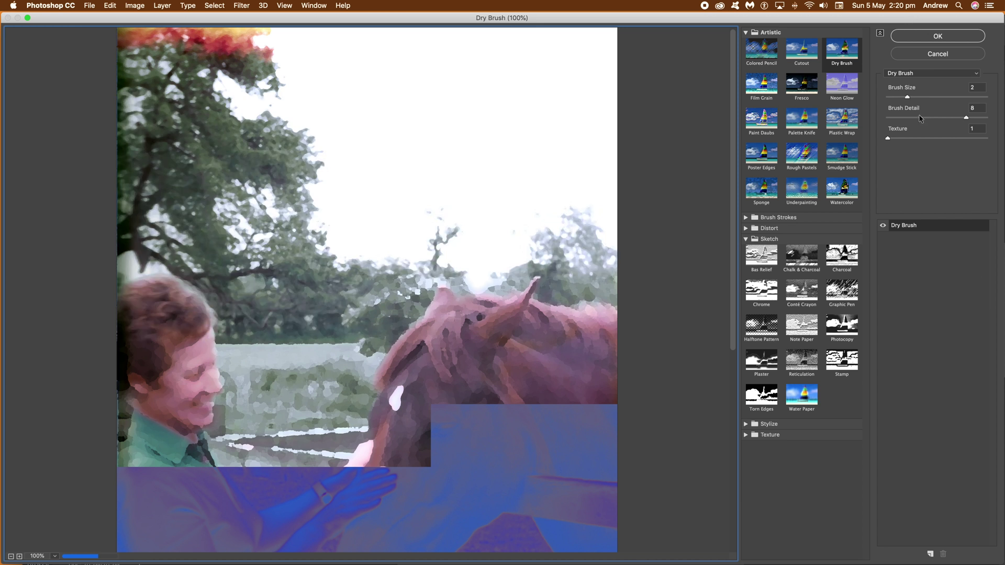
{"action": "left_click_drag", "start_coordinate": [906, 96], "coordinate": [927, 97]}
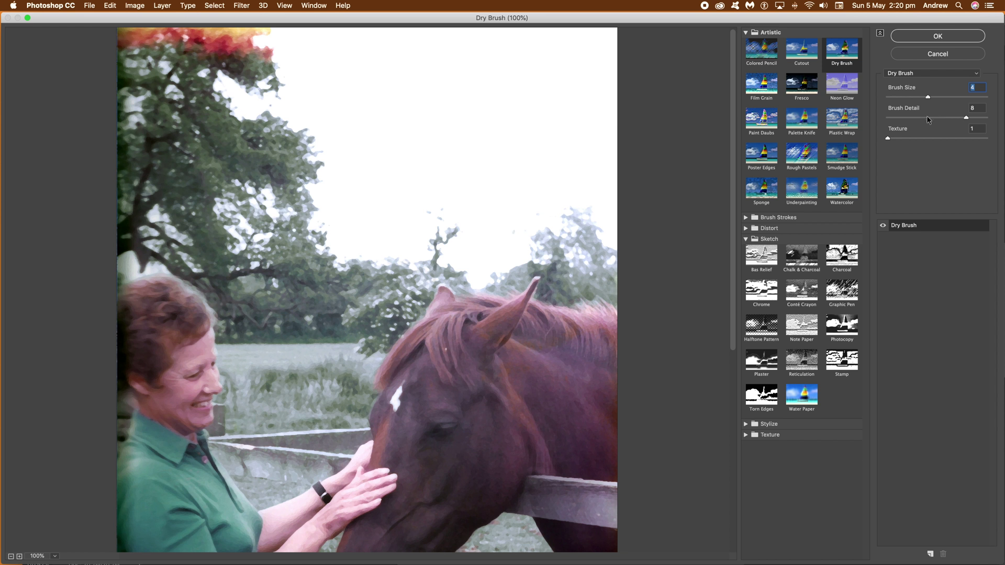
Preview the Colored Pencil, Film Grain, Fresco and Sponge effects from the Artistic group
{"action": "left_click", "coordinate": [765, 56]}
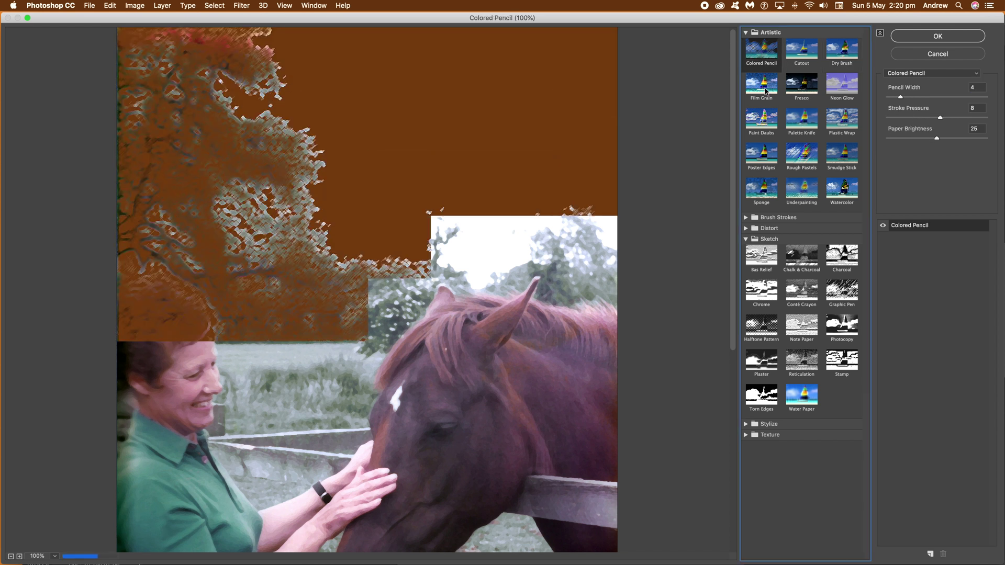
{"action": "left_click", "coordinate": [765, 90]}
{"action": "left_click", "coordinate": [793, 89]}
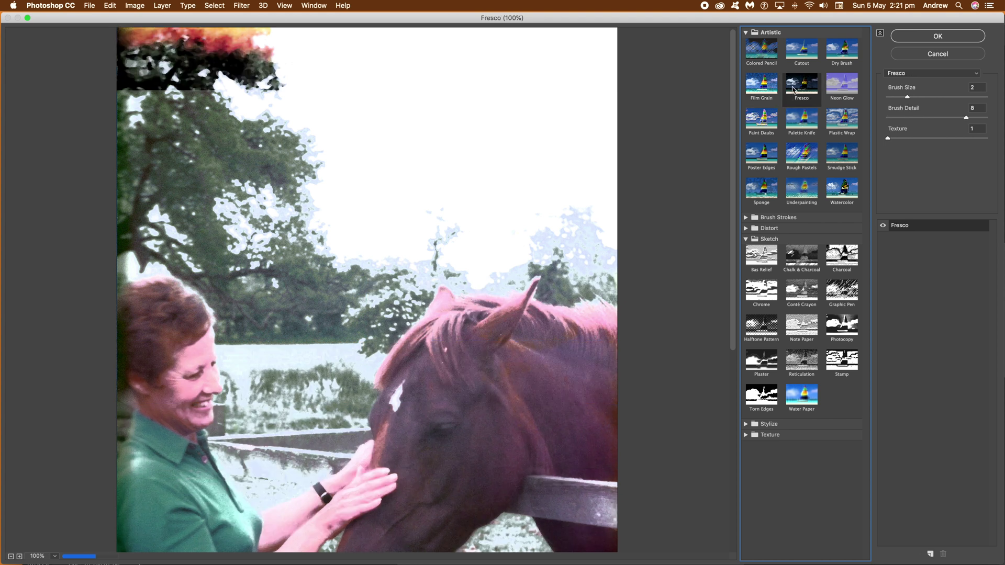
{"action": "left_click", "coordinate": [758, 188]}
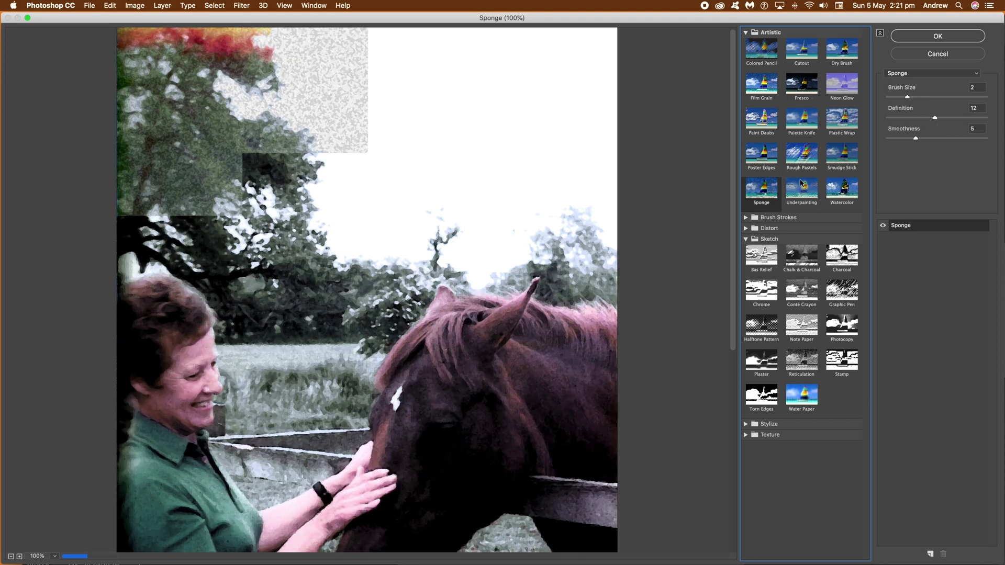
Preview the Bas Relief and Chalk & Charcoal sketch effects, and apply Conté Crayon to the photo
{"action": "left_click", "coordinate": [753, 257]}
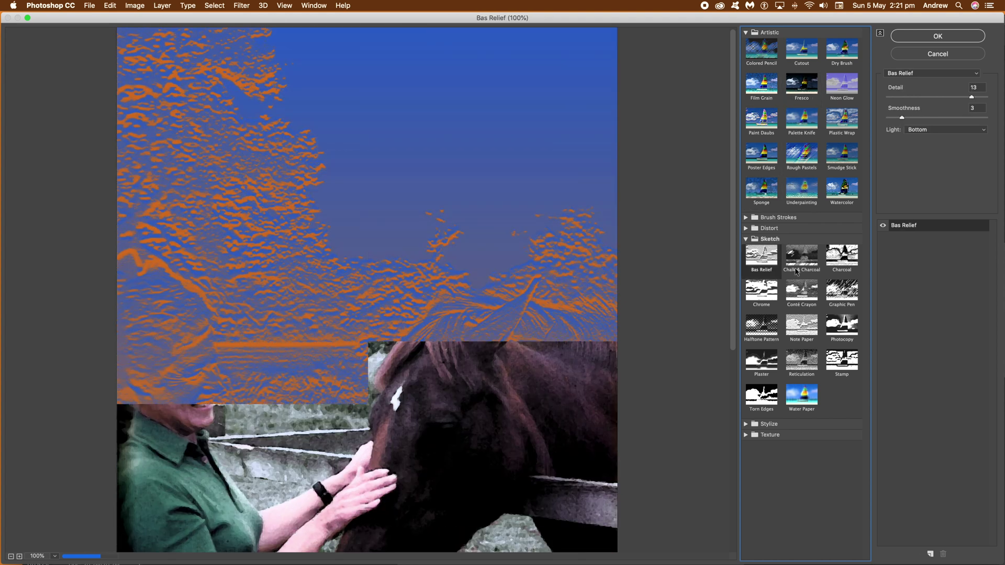
{"action": "left_click", "coordinate": [804, 260]}
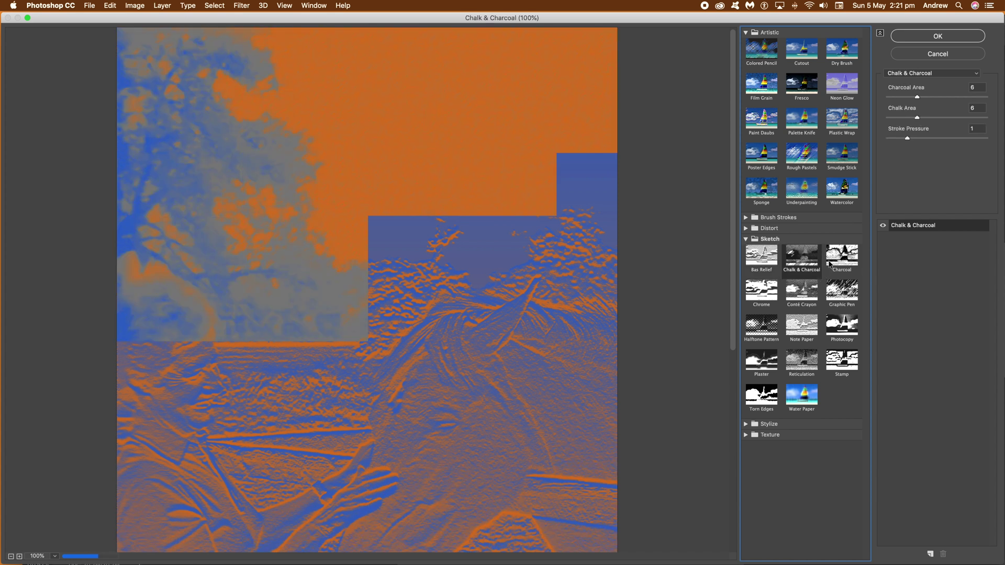
{"action": "left_click", "coordinate": [810, 282]}
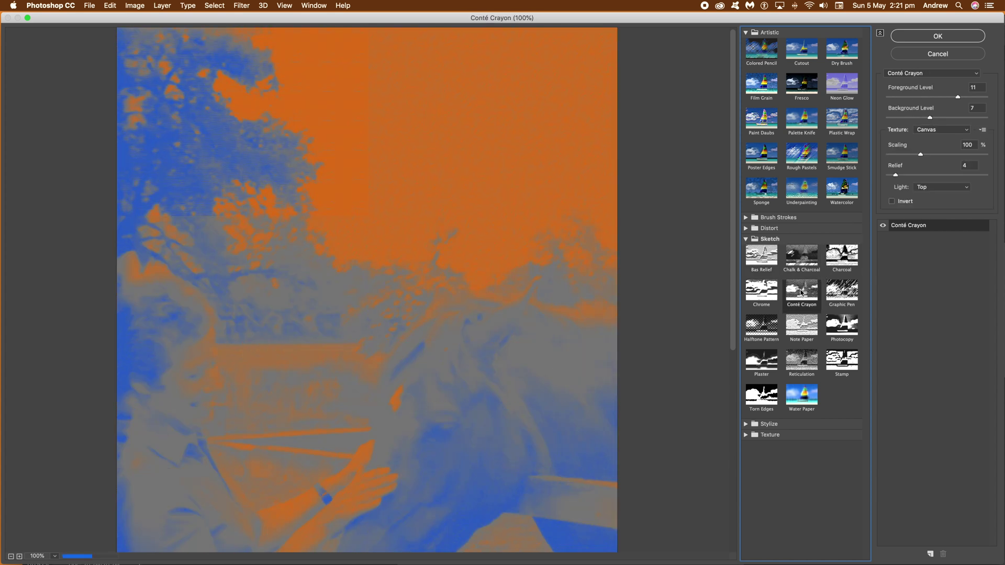
{"action": "left_click", "coordinate": [944, 38]}
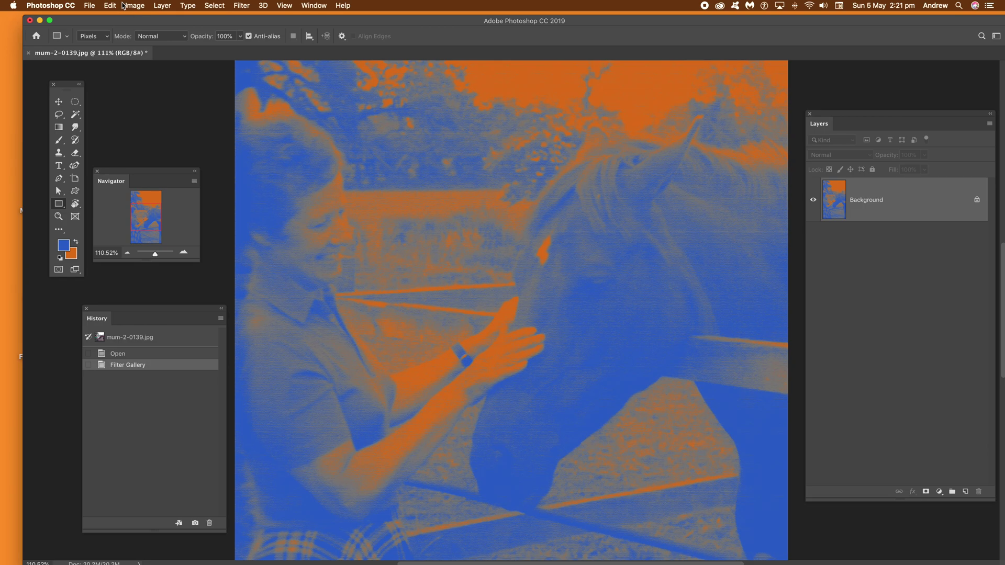
Fade the applied Filter Gallery effect, trying the Darken, Multiply and Overlay blending modes at 100% opacity
{"action": "left_click", "coordinate": [111, 5]}
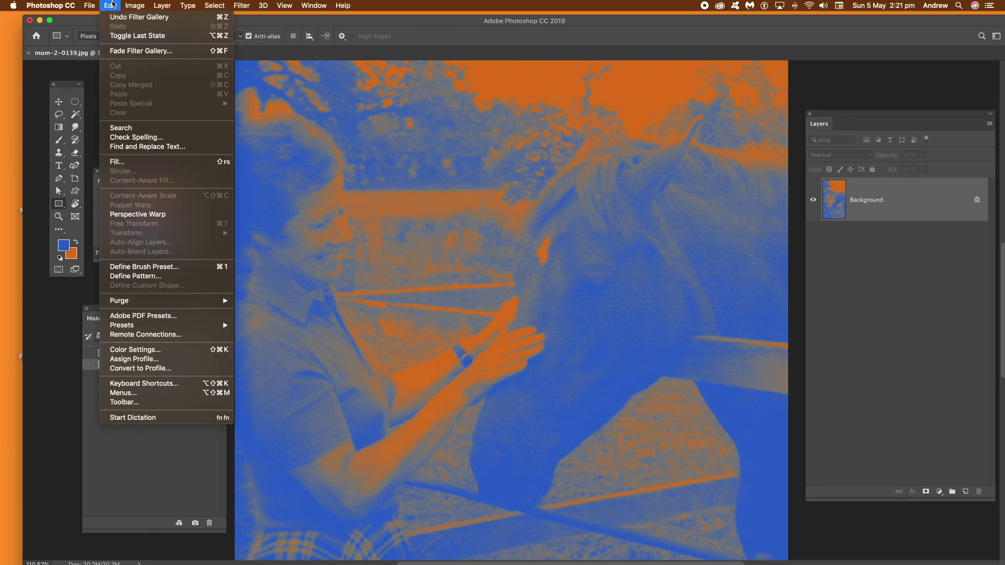
{"action": "left_click", "coordinate": [133, 53]}
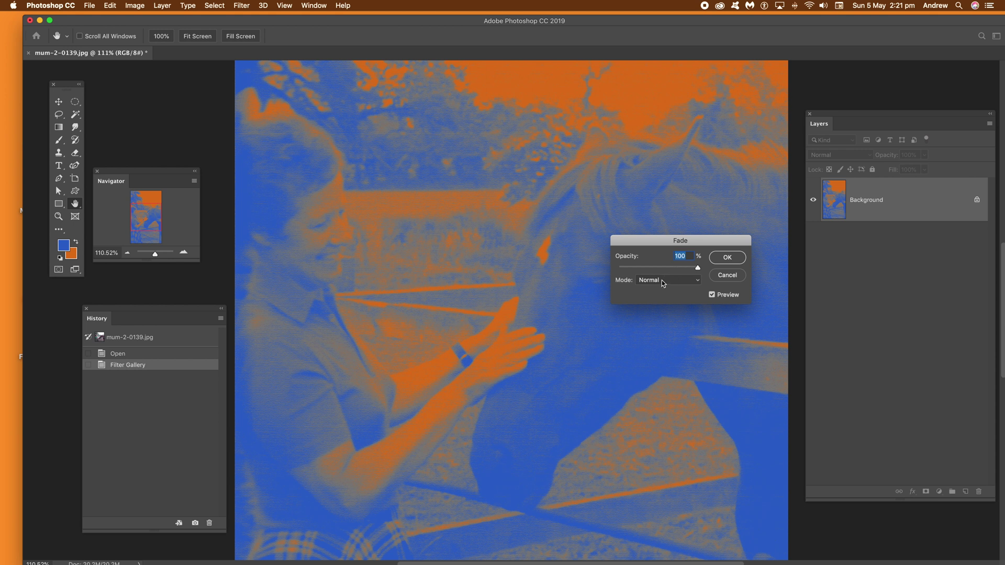
{"action": "left_click", "coordinate": [662, 281]}
{"action": "left_click", "coordinate": [662, 303]}
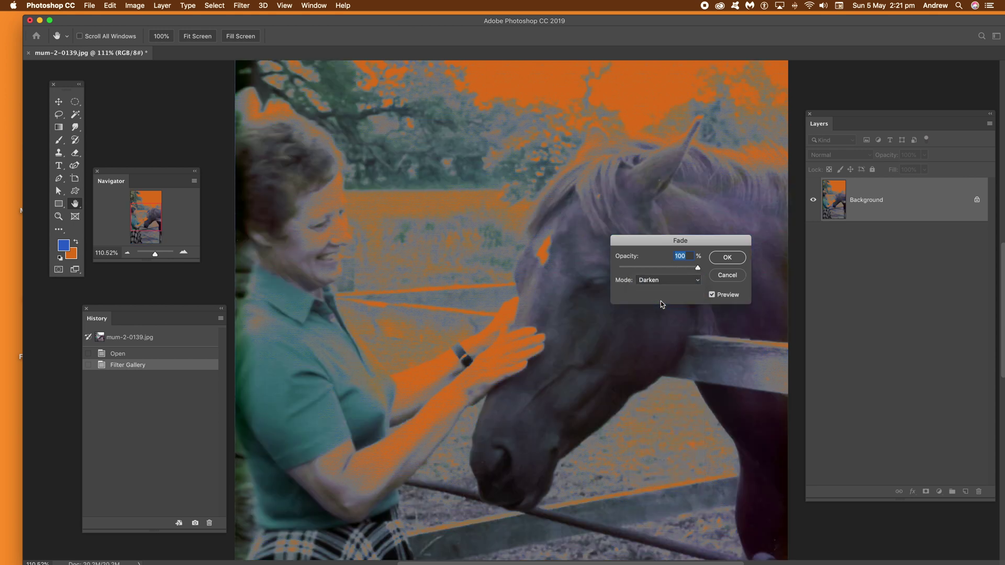
{"action": "left_click", "coordinate": [661, 283]}
{"action": "left_click", "coordinate": [660, 289]}
{"action": "left_click", "coordinate": [663, 282]}
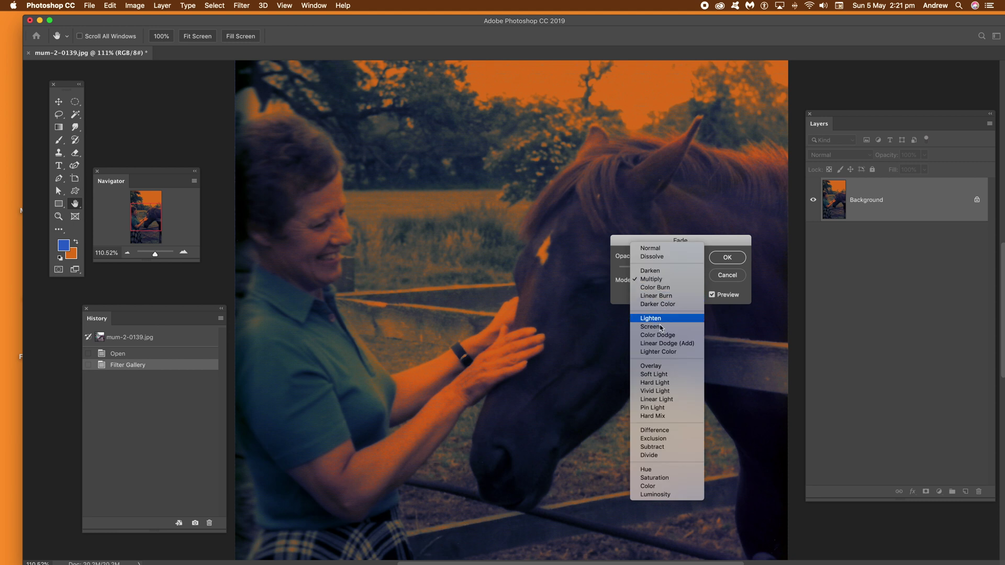
{"action": "left_click", "coordinate": [660, 365]}
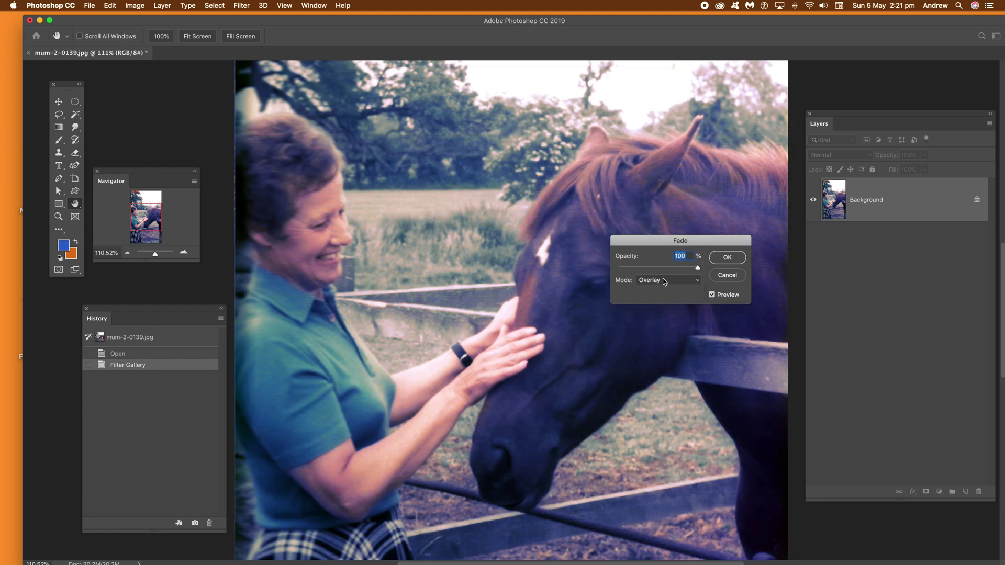
Set the fade blending mode to Difference and apply the fade
{"action": "left_click", "coordinate": [663, 281]}
{"action": "left_click", "coordinate": [664, 347]}
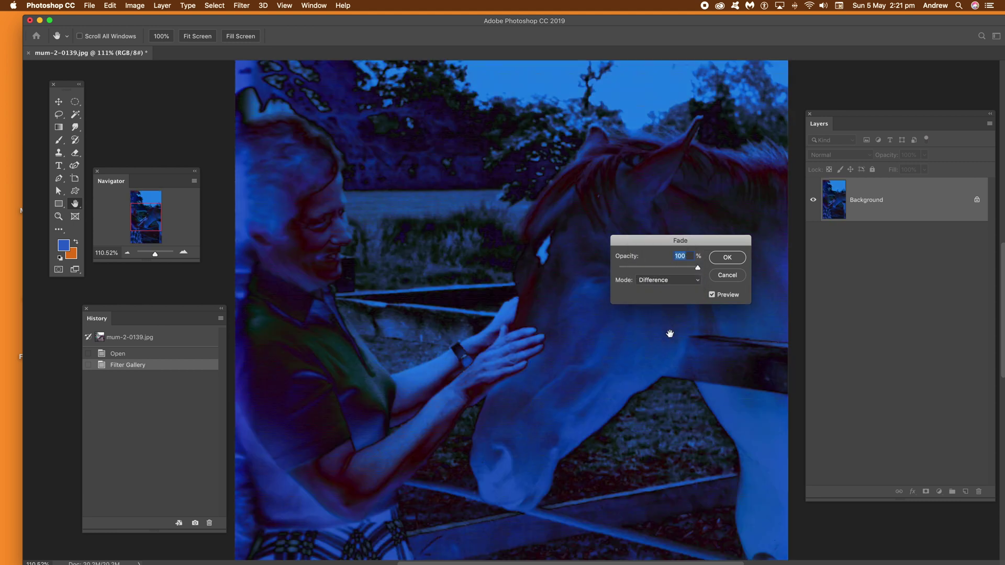
{"action": "left_click", "coordinate": [727, 258]}
Undo both the fade and the Filter Gallery effect to restore the original photo
{"action": "left_click", "coordinate": [111, 6]}
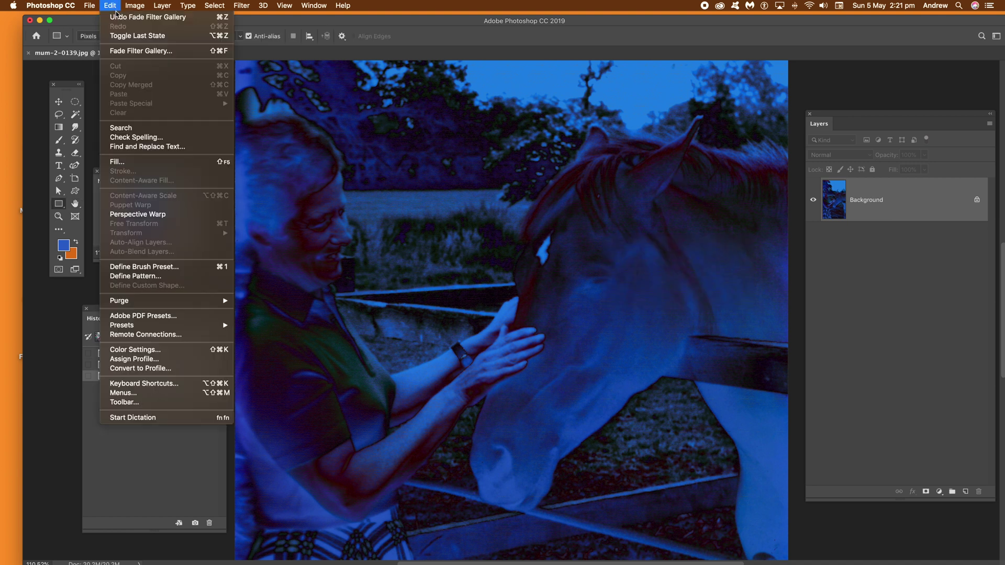
{"action": "left_click", "coordinate": [119, 16]}
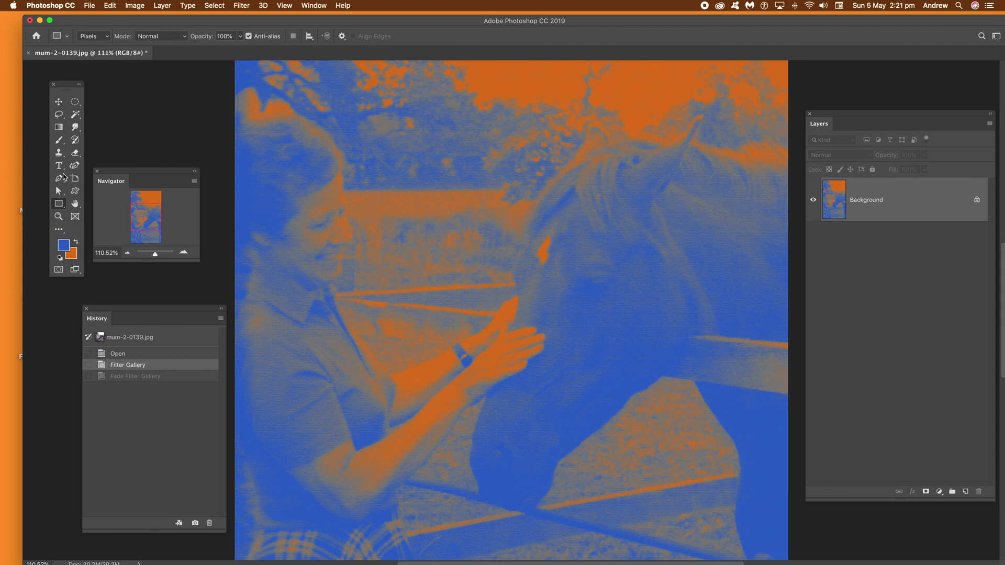
{"action": "left_click", "coordinate": [111, 6]}
{"action": "left_click", "coordinate": [119, 16]}
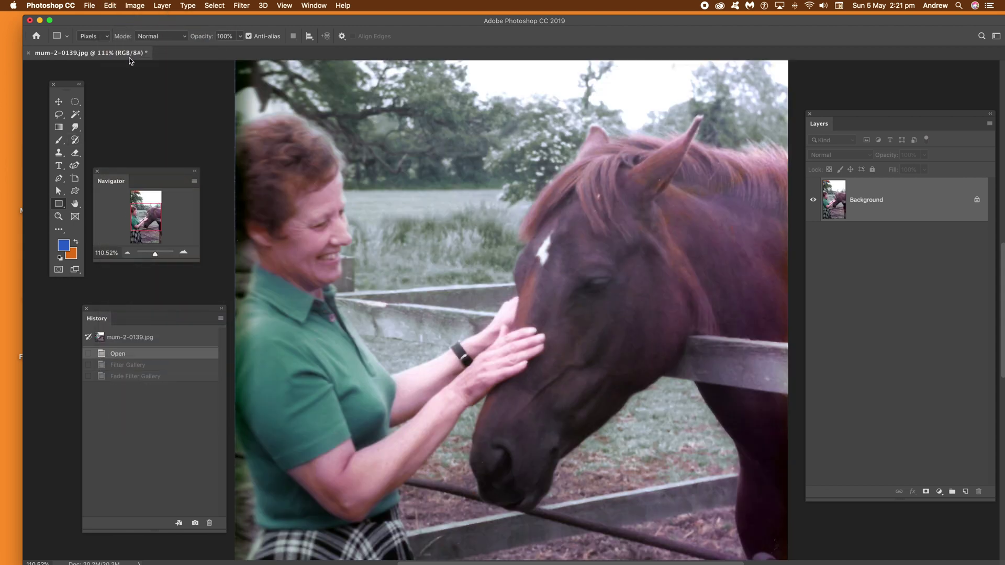
Set the foreground color to black (000000)
{"action": "left_click", "coordinate": [65, 246]}
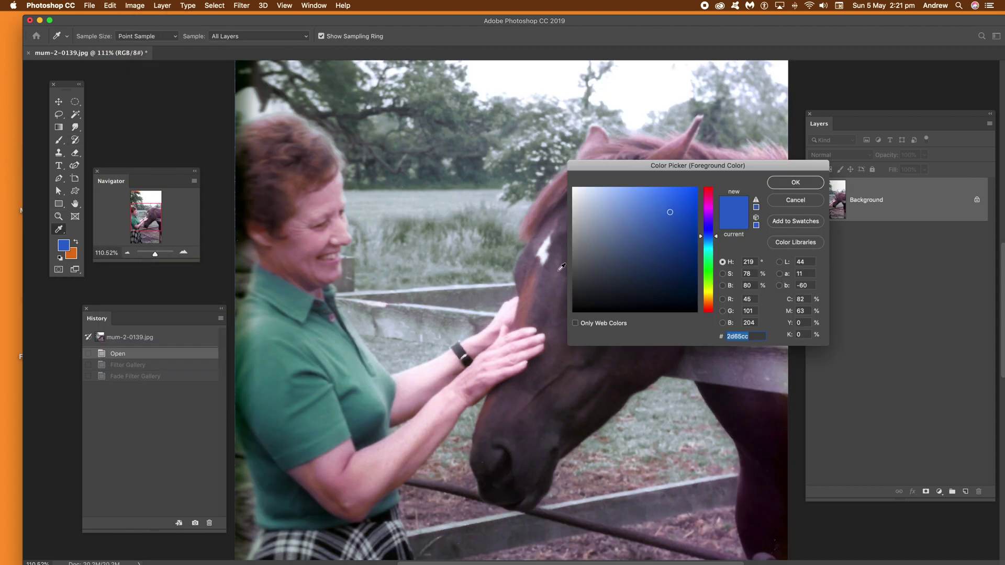
{"action": "left_click", "coordinate": [571, 314]}
{"action": "left_click", "coordinate": [779, 184]}
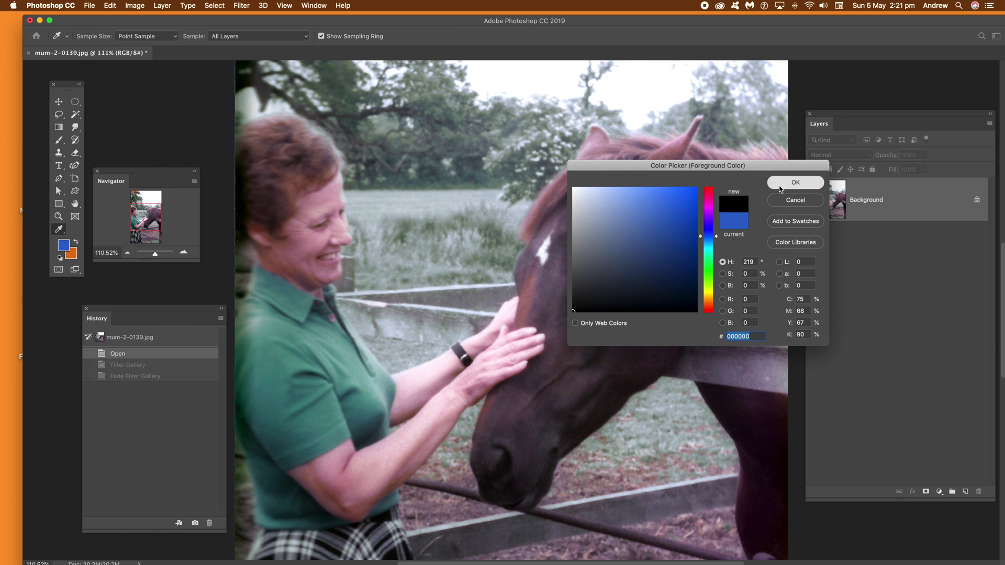
Reopen the Filter Gallery with Conté Crayon and set its Foreground Level to 15 and Background Level to 2
{"action": "left_click", "coordinate": [241, 6]}
{"action": "left_click", "coordinate": [261, 47]}
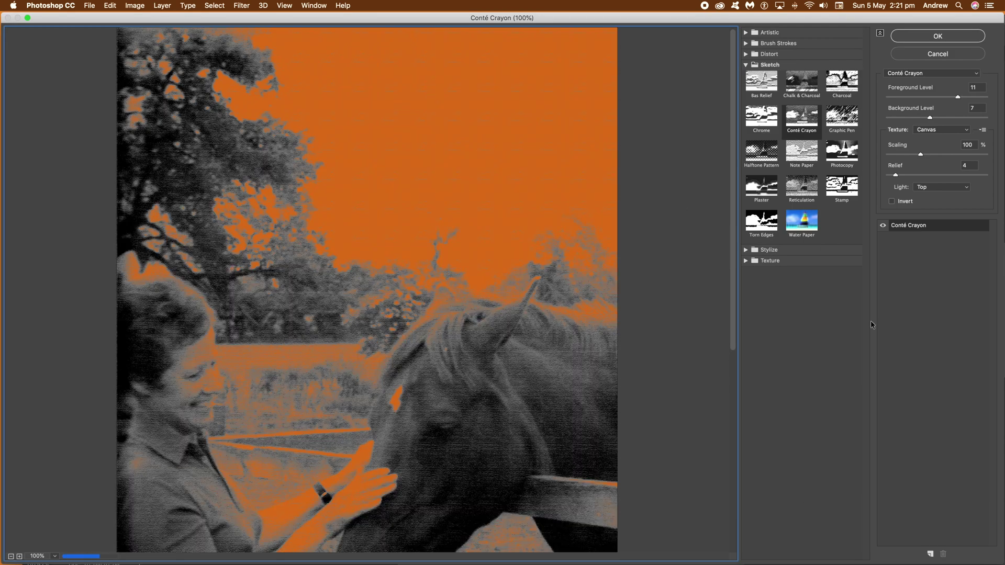
{"action": "left_click", "coordinate": [953, 97]}
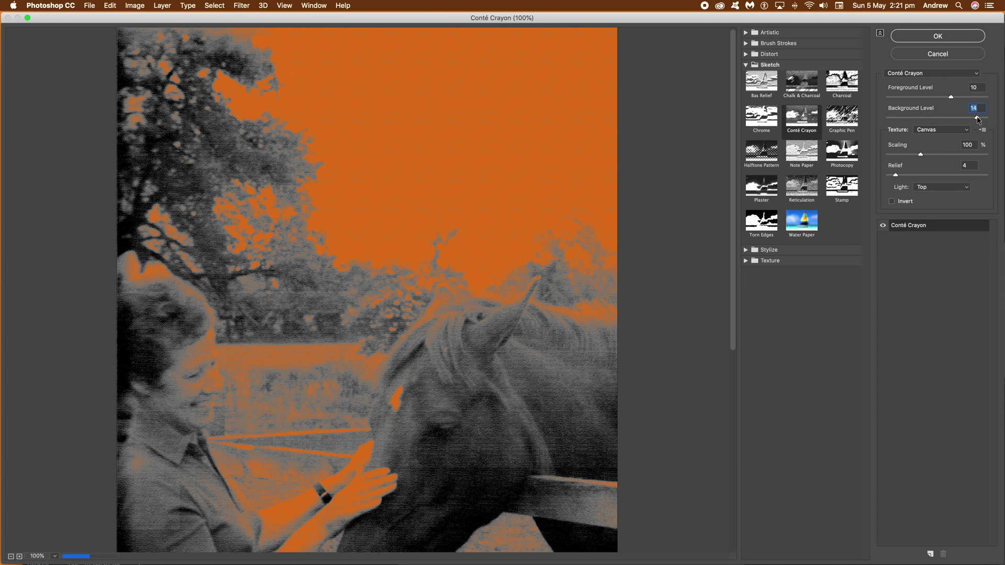
{"action": "left_click", "coordinate": [927, 118]}
{"action": "left_click_drag", "start_coordinate": [927, 118], "coordinate": [898, 118]}
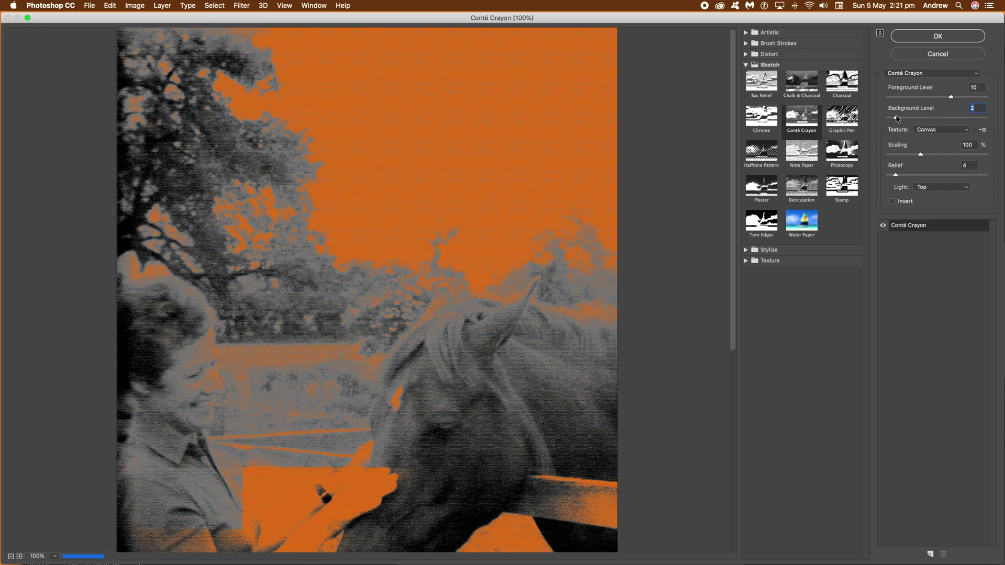
{"action": "left_click_drag", "start_coordinate": [951, 97], "coordinate": [986, 99]}
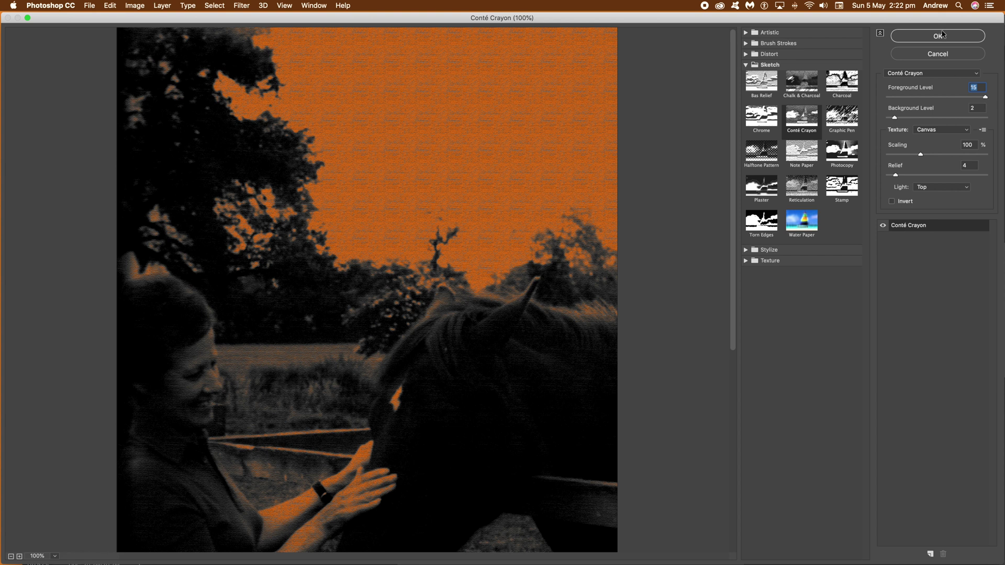
Set the Conté Crayon texture Scaling to 124% and Relief to 6, and apply the effect
{"action": "left_click", "coordinate": [937, 156]}
{"action": "left_click", "coordinate": [920, 175]}
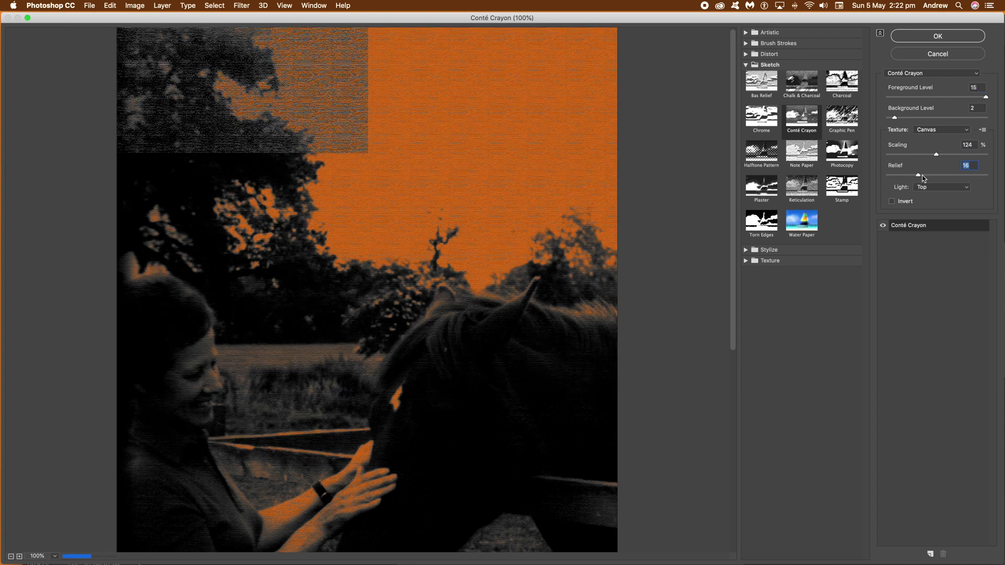
{"action": "left_click", "coordinate": [900, 175]}
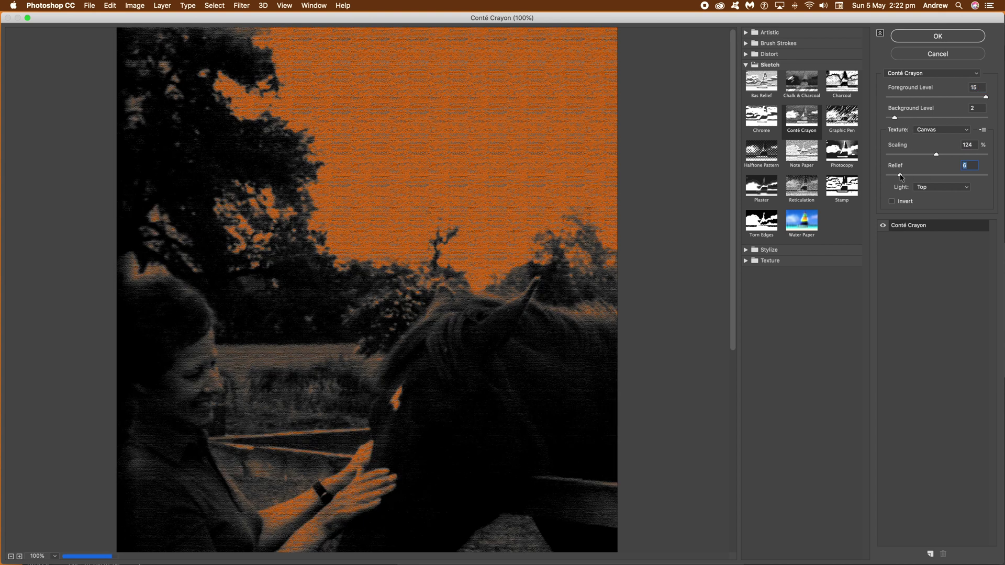
{"action": "left_click", "coordinate": [931, 36]}
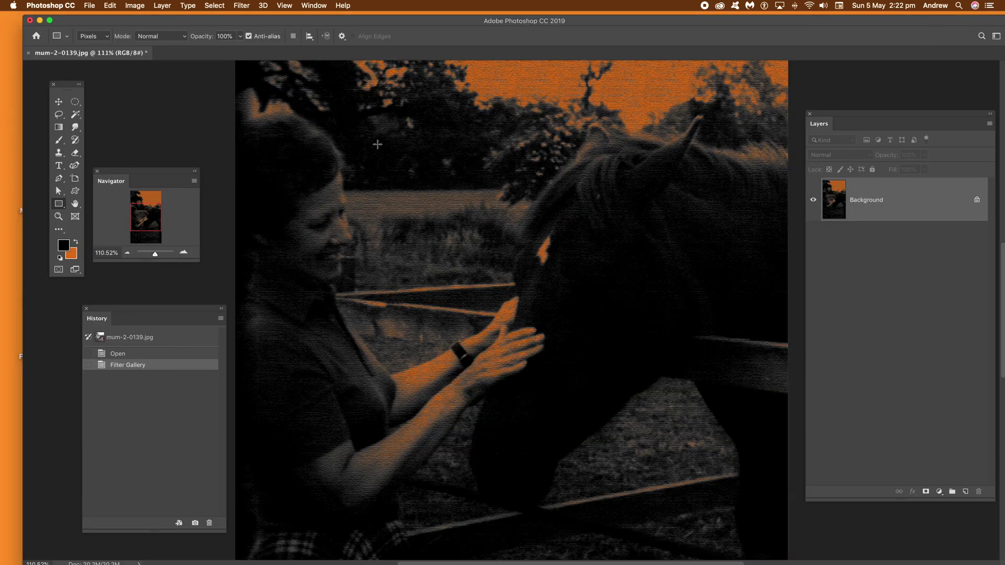
Open the Fade options for the filter, cancel them, and undo the Filter Gallery effect
{"action": "left_click", "coordinate": [111, 6]}
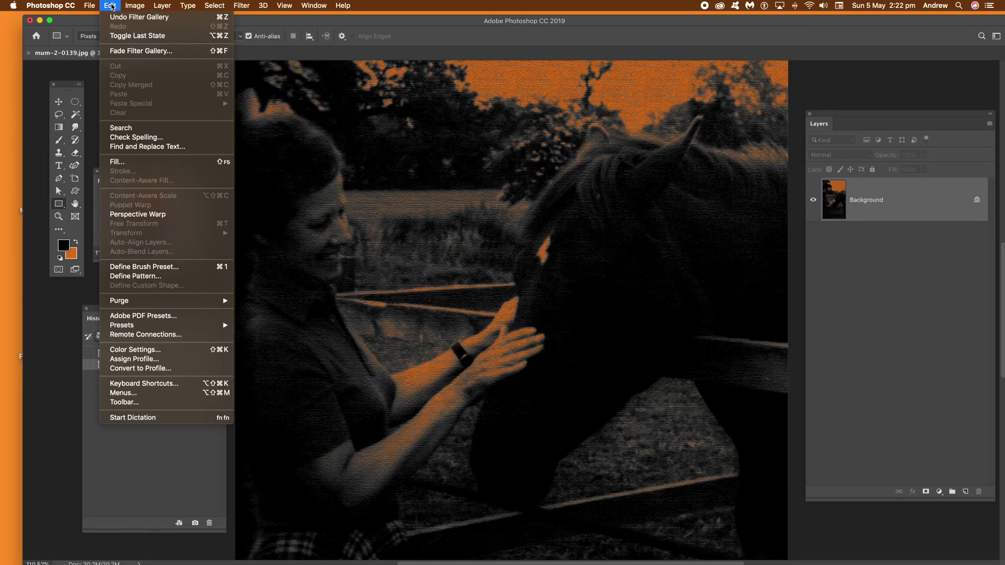
{"action": "left_click", "coordinate": [132, 53]}
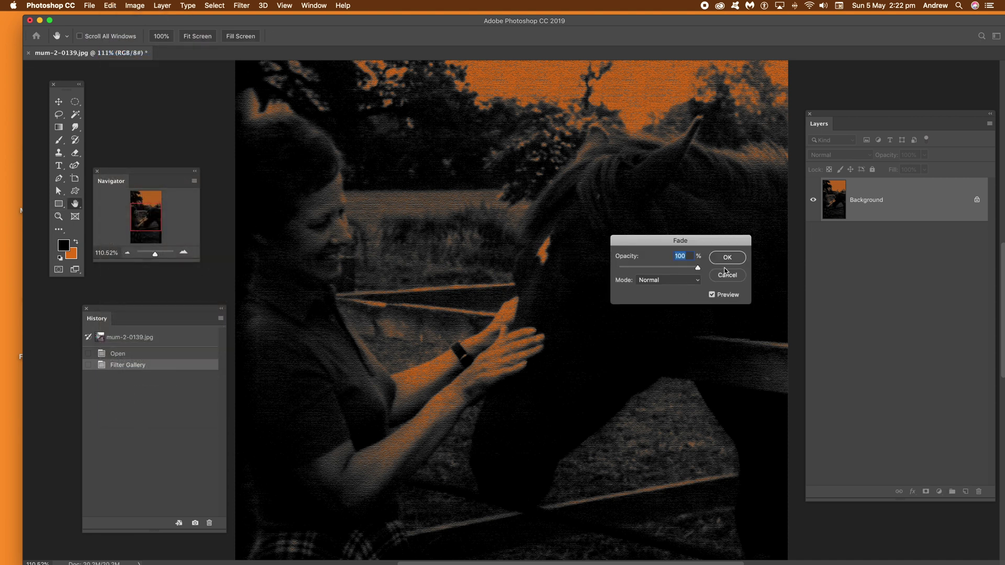
{"action": "left_click", "coordinate": [727, 274]}
{"action": "left_click", "coordinate": [116, 6]}
{"action": "left_click", "coordinate": [117, 18]}
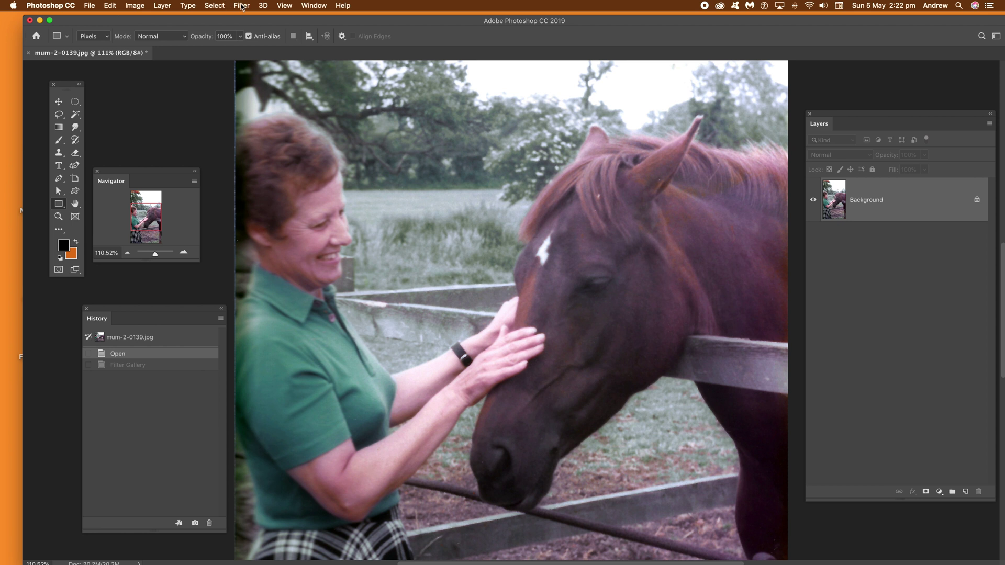
Reopen the Filter Gallery on the photo and add a second effect layer above Conté Crayon
{"action": "left_click", "coordinate": [242, 5]}
{"action": "left_click", "coordinate": [253, 48]}
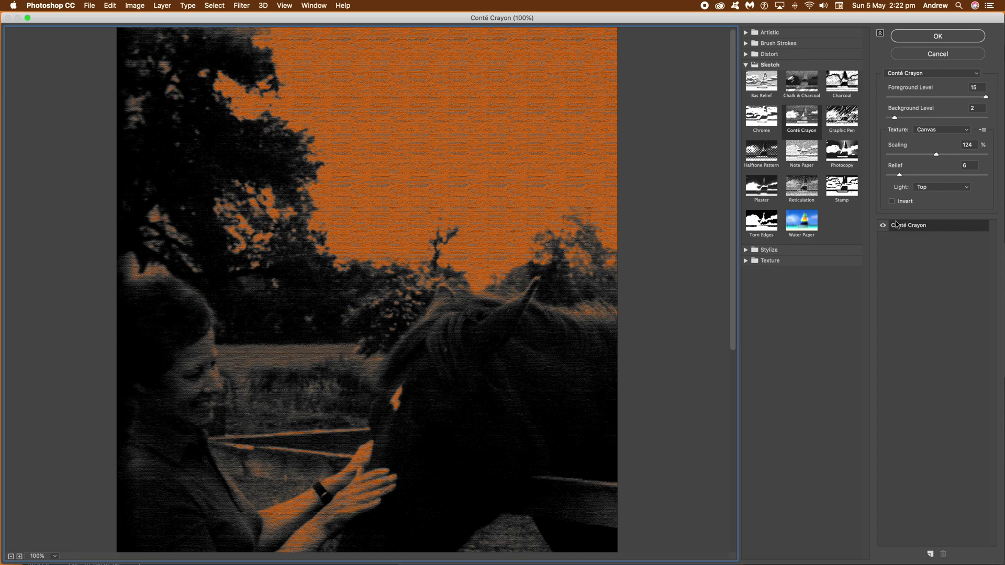
{"action": "left_click", "coordinate": [929, 552]}
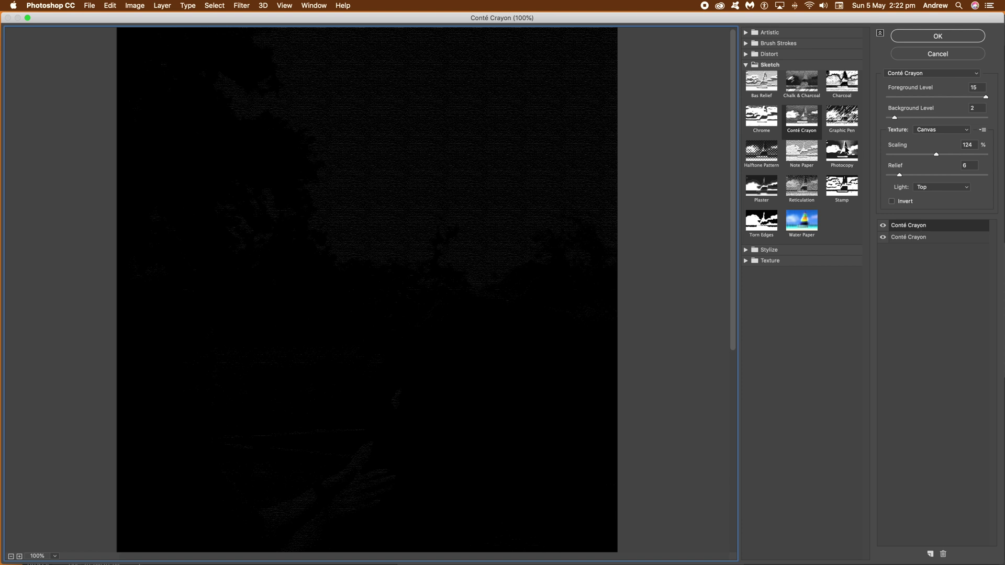
Preview the Halftone Pattern, Chrome and Bas Relief sketch effects on the new effect layer
{"action": "left_click", "coordinate": [843, 150]}
{"action": "left_click", "coordinate": [761, 151]}
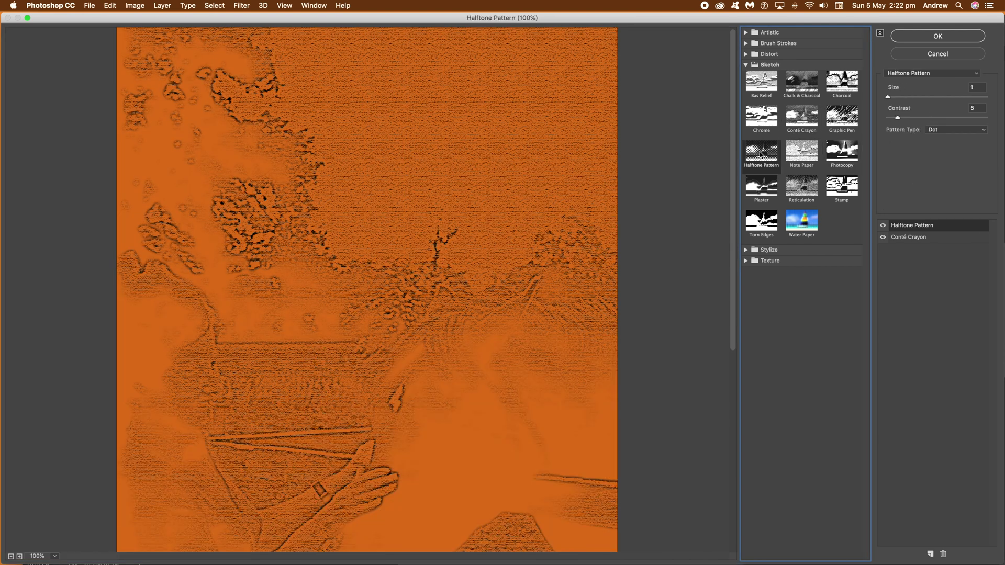
{"action": "left_click", "coordinate": [764, 121]}
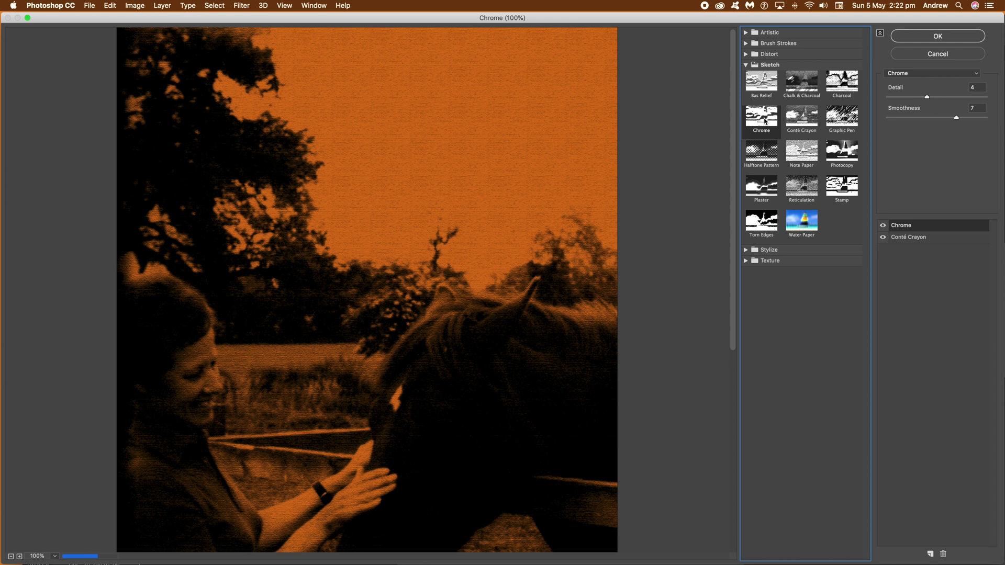
{"action": "left_click", "coordinate": [757, 96]}
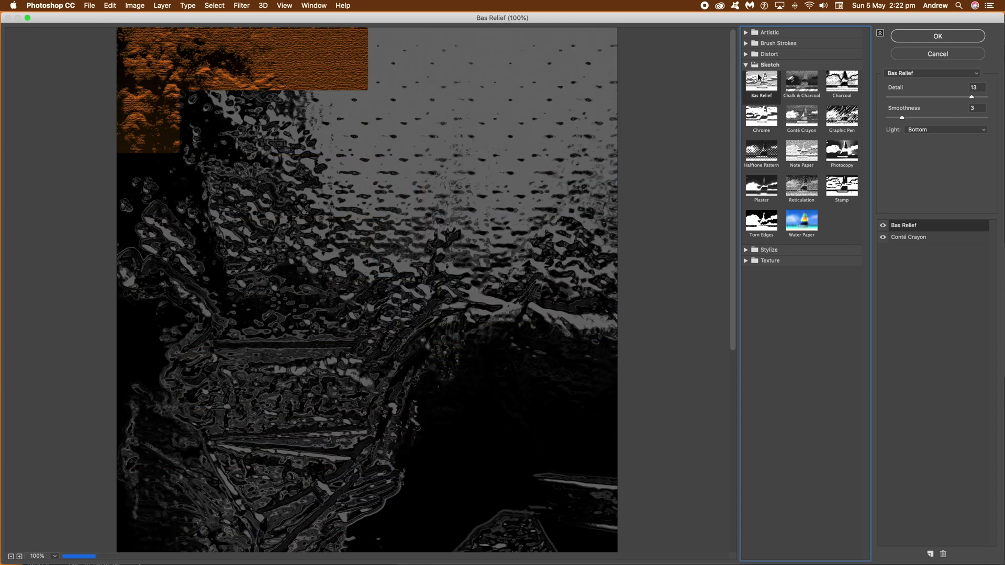
Try the Artistic effects Film Grain, Fresco and Palette Knife on the upper effect layer, and switch it to Cutout
{"action": "left_click", "coordinate": [745, 33]}
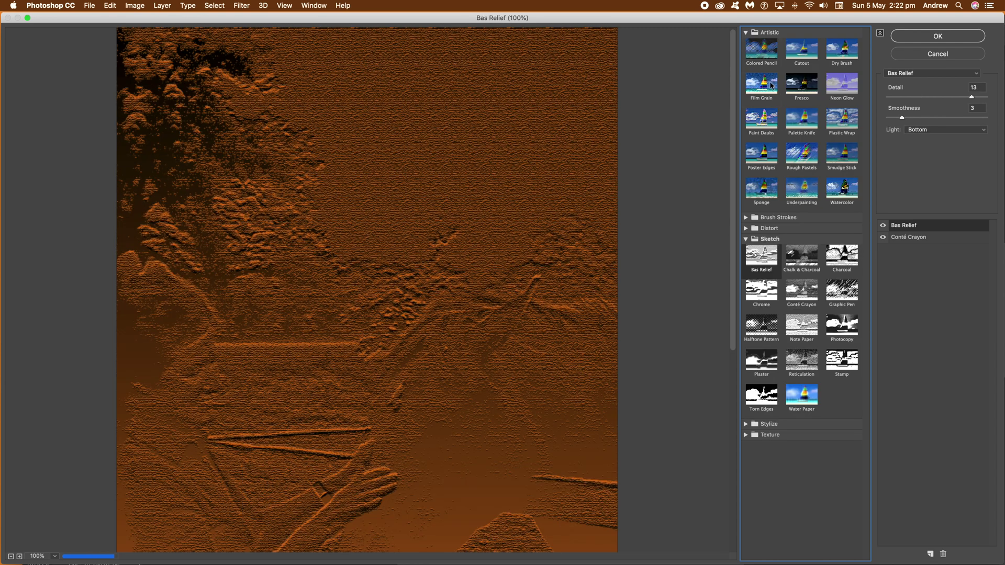
{"action": "left_click", "coordinate": [758, 93]}
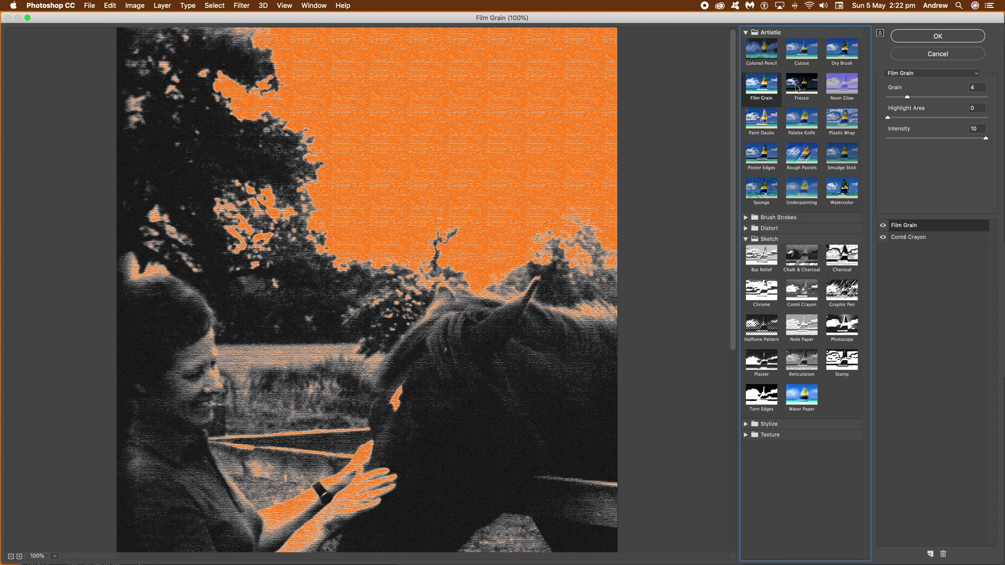
{"action": "left_click", "coordinate": [797, 88]}
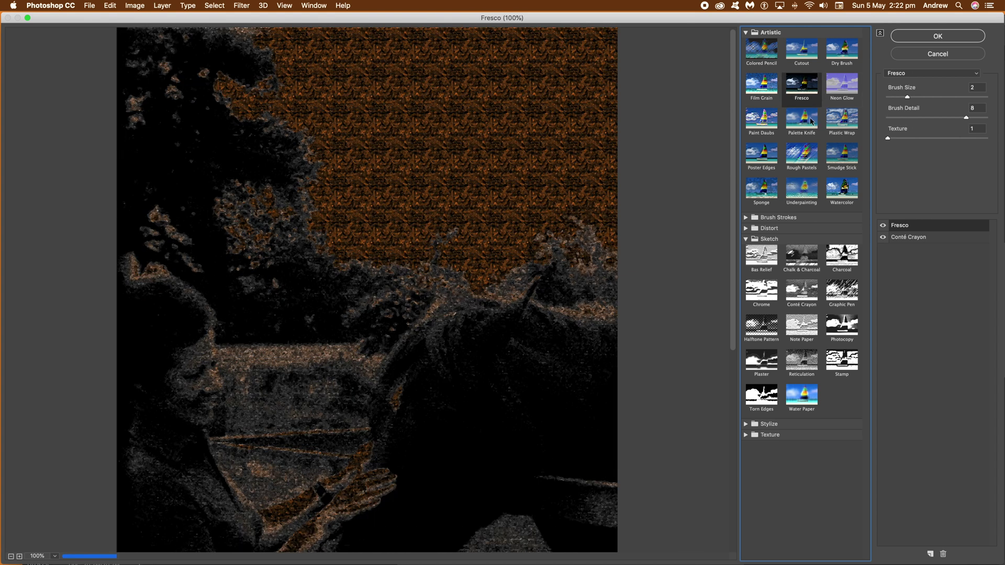
{"action": "left_click", "coordinate": [804, 119]}
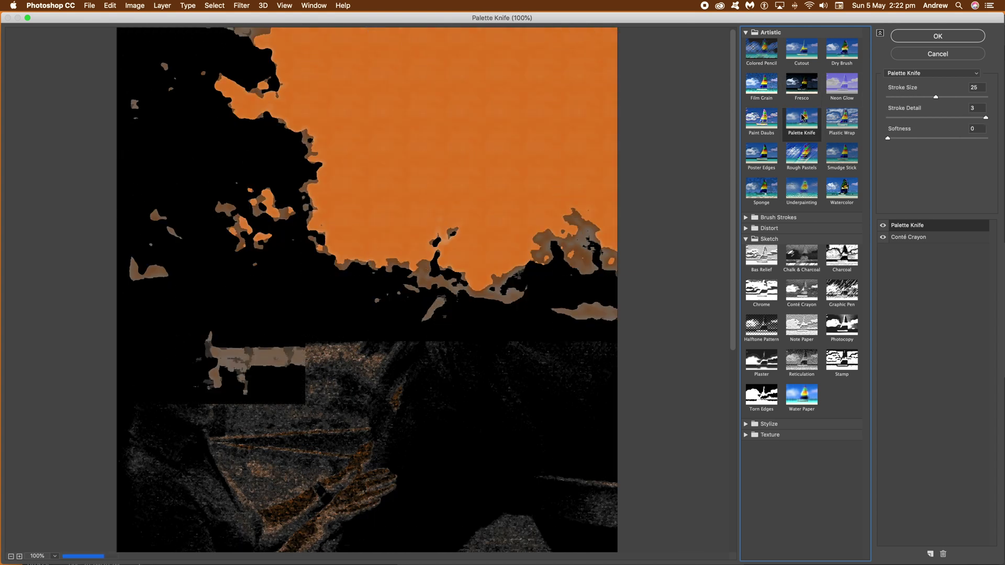
{"action": "left_click", "coordinate": [806, 52]}
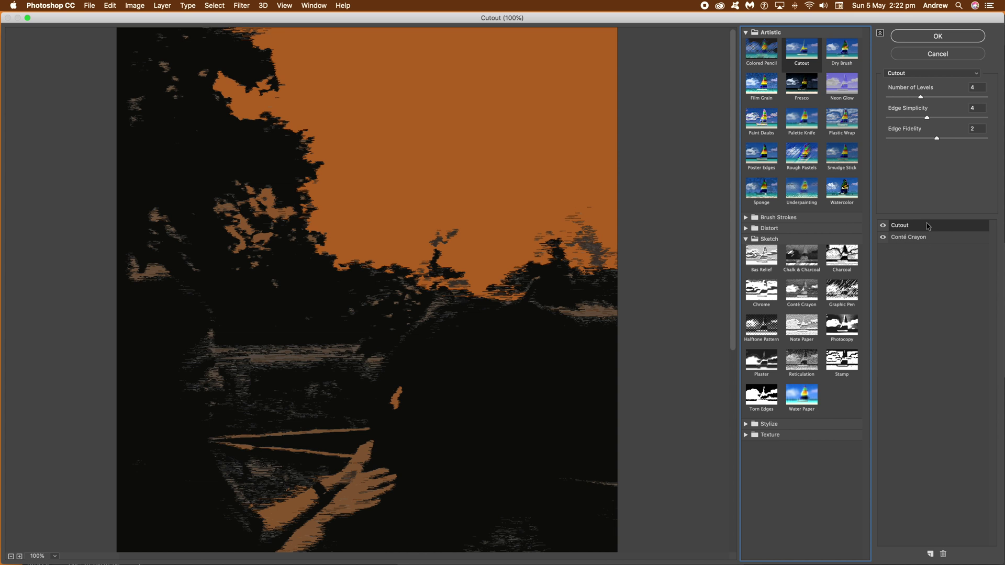
Compare the stacked effects by toggling effect layer visibility and switching between the Cutout and Conté Crayon settings
{"action": "left_click", "coordinate": [883, 226]}
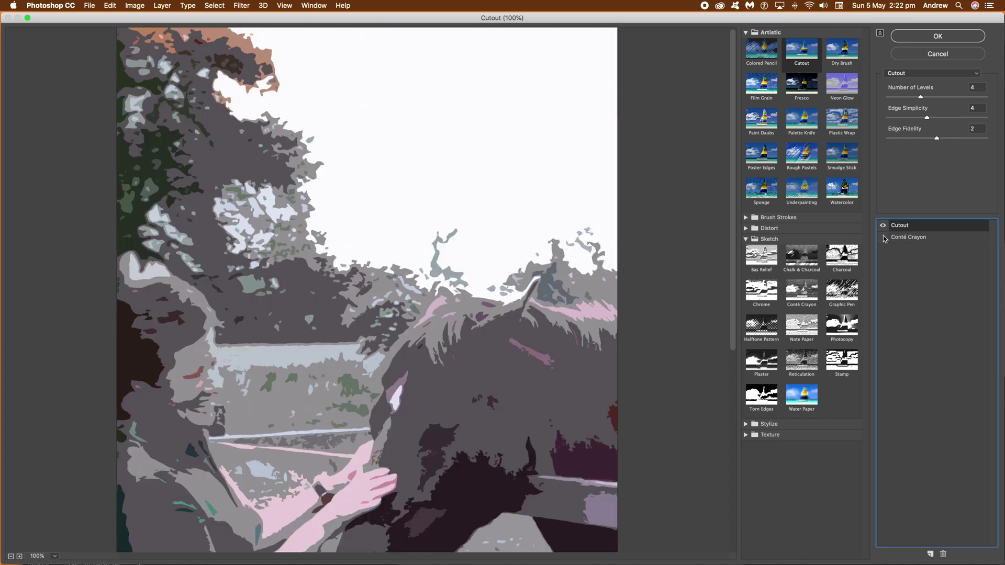
{"action": "left_click", "coordinate": [914, 239]}
{"action": "left_click", "coordinate": [915, 228]}
{"action": "left_click", "coordinate": [915, 236]}
{"action": "left_click", "coordinate": [916, 228]}
{"action": "left_click", "coordinate": [915, 239]}
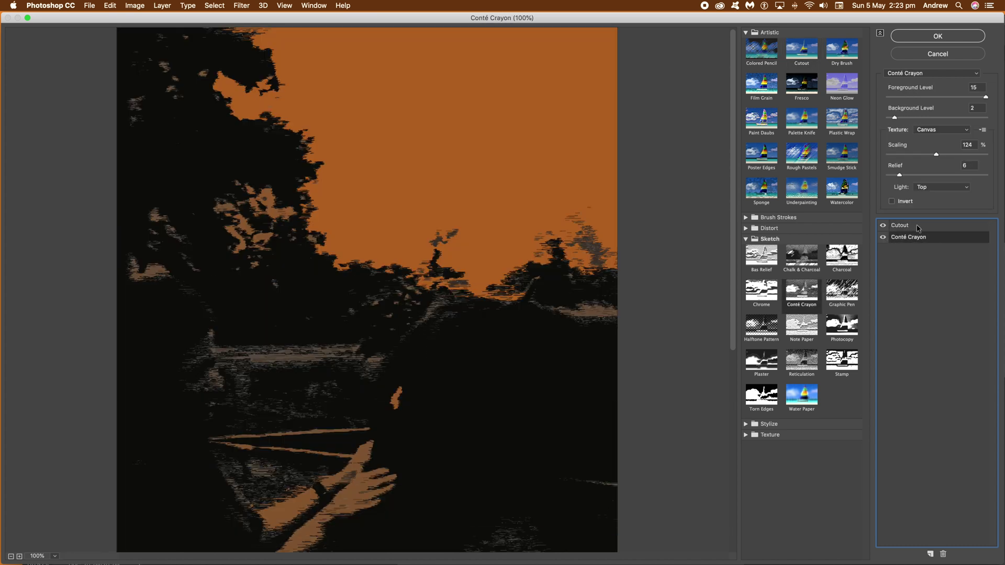
{"action": "left_click", "coordinate": [915, 227]}
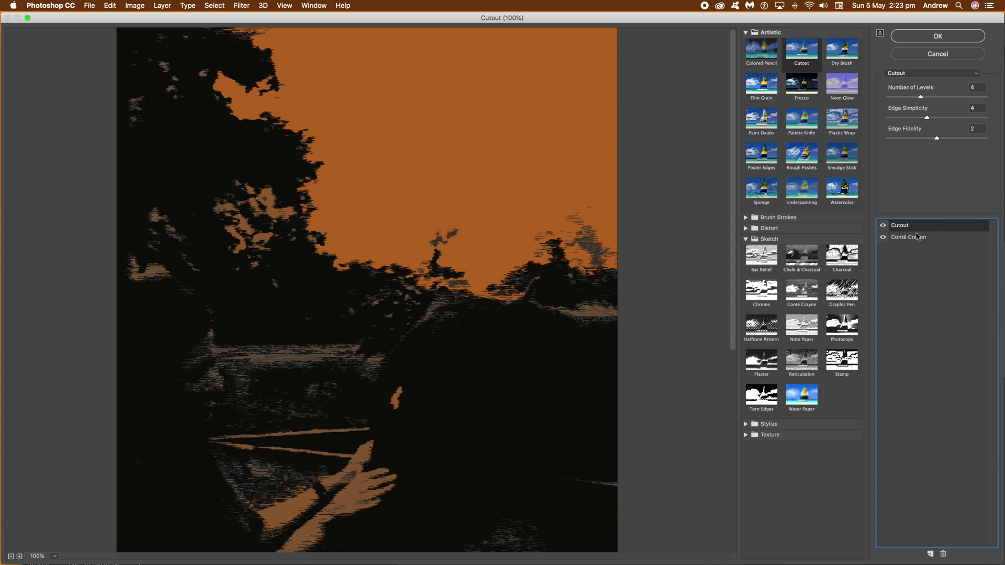
Apply the Filter Gallery with the upper effect layer switched to Diffuse Glow, and undo it
{"action": "left_click", "coordinate": [926, 73]}
{"action": "left_click", "coordinate": [915, 88]}
{"action": "left_click", "coordinate": [928, 37]}
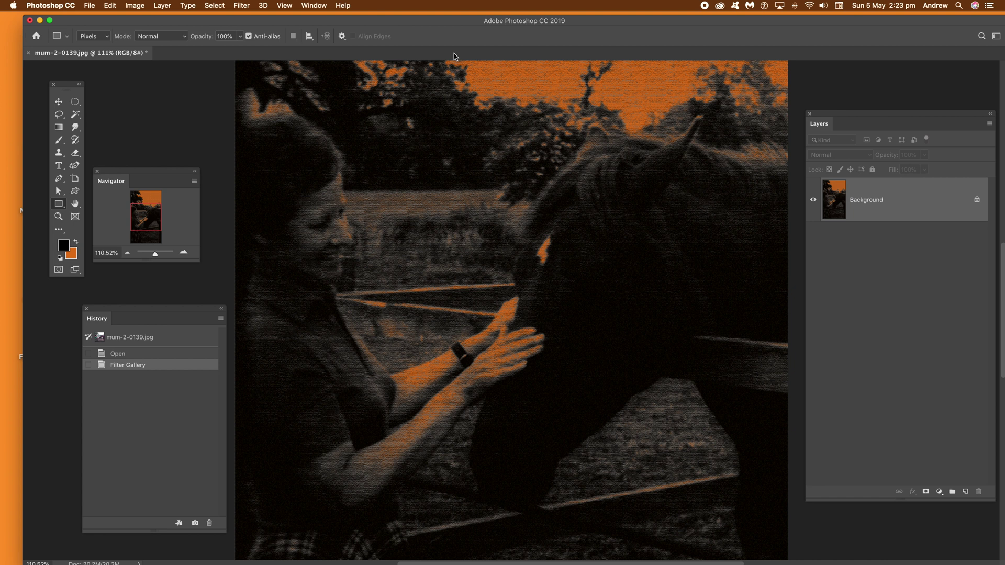
{"action": "left_click", "coordinate": [110, 6]}
{"action": "left_click", "coordinate": [118, 21]}
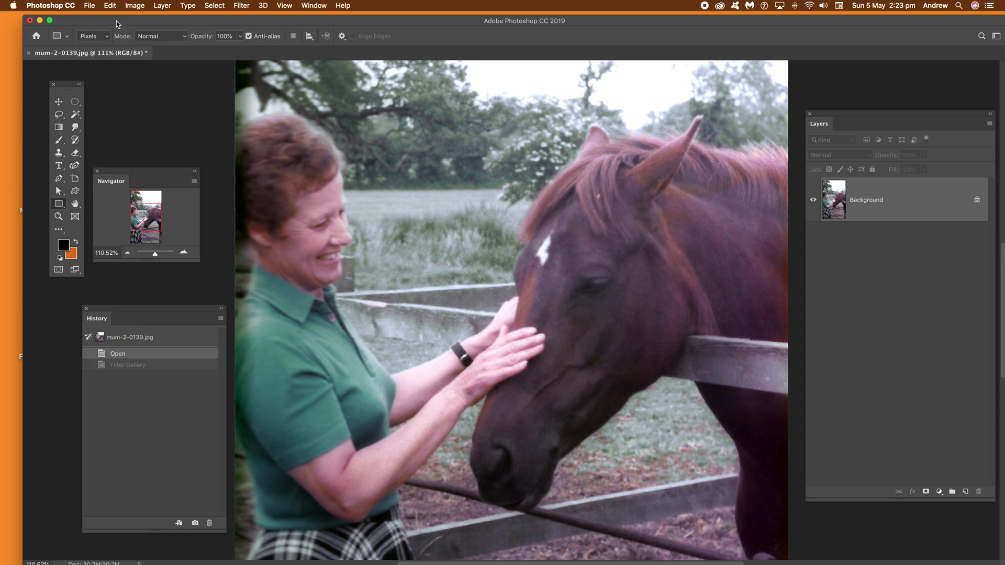
Draw an elliptical selection around the woman's head and shoulders and invert the selection
{"action": "left_click", "coordinate": [74, 102]}
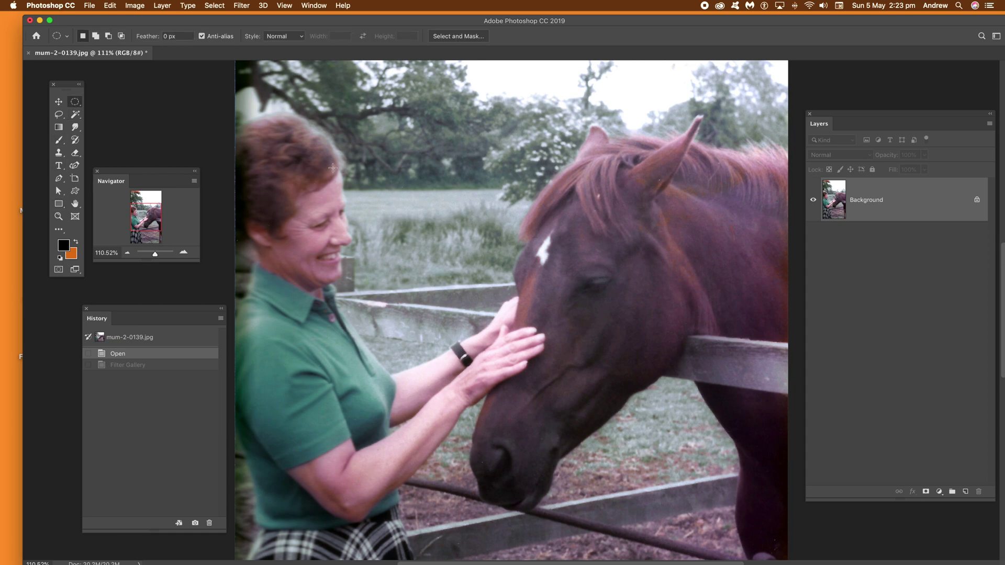
{"action": "left_click_drag", "start_coordinate": [238, 107], "coordinate": [433, 372]}
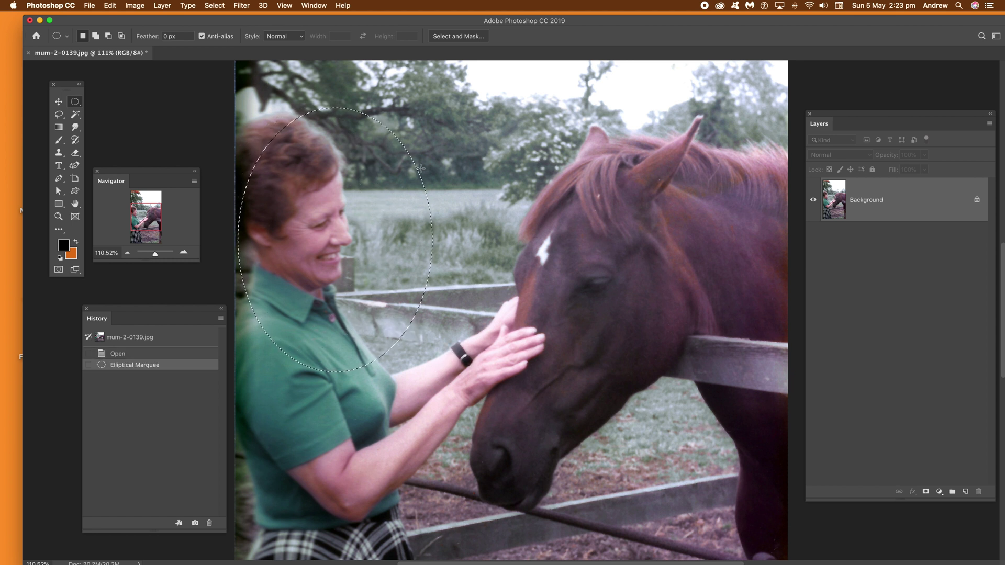
{"action": "left_click", "coordinate": [215, 6]}
{"action": "left_click", "coordinate": [225, 46]}
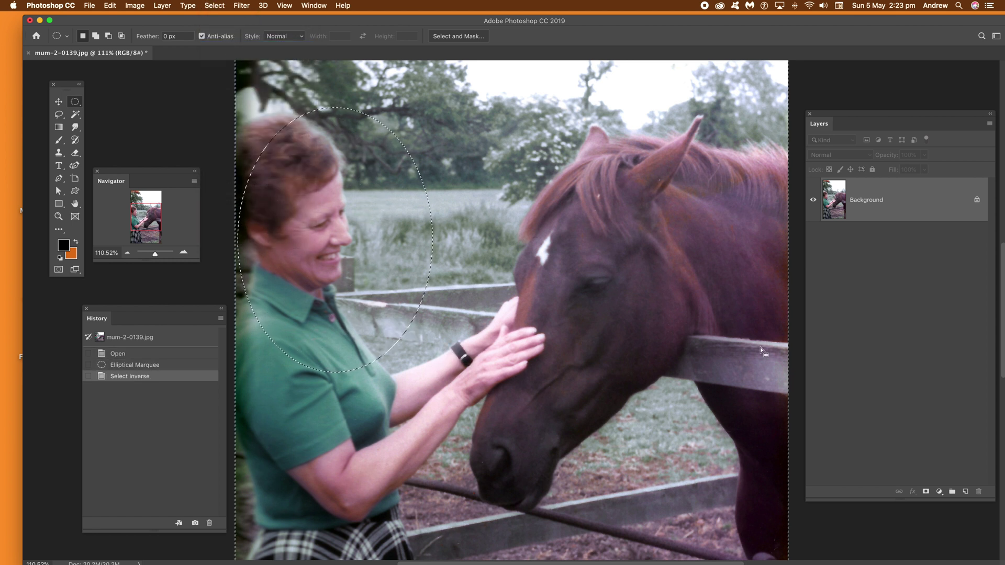
Apply the Filter Gallery's Diffuse Glow and Conté Crayon effects to the inverted selection with Graininess 3
{"action": "left_click", "coordinate": [248, 9]}
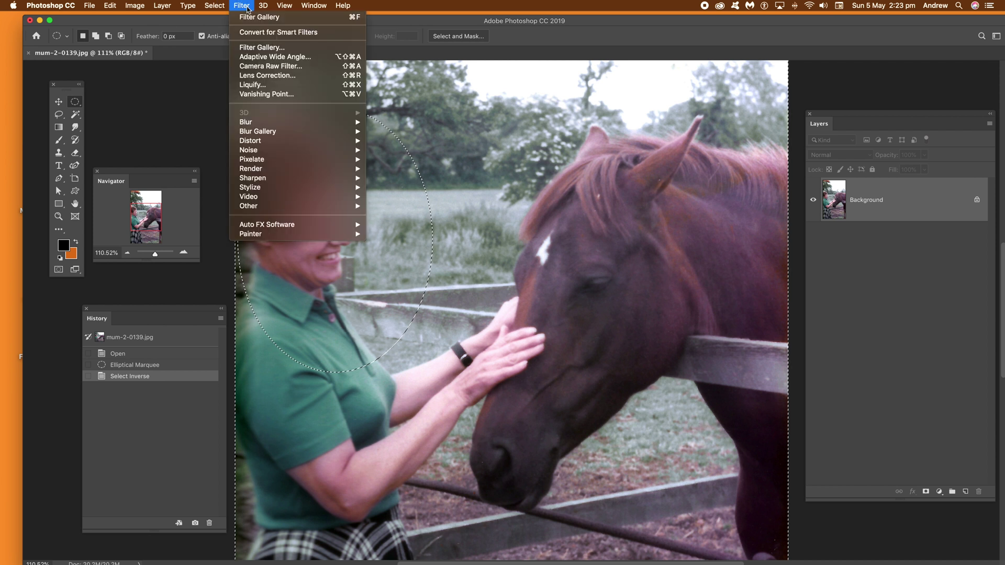
{"action": "left_click", "coordinate": [261, 47]}
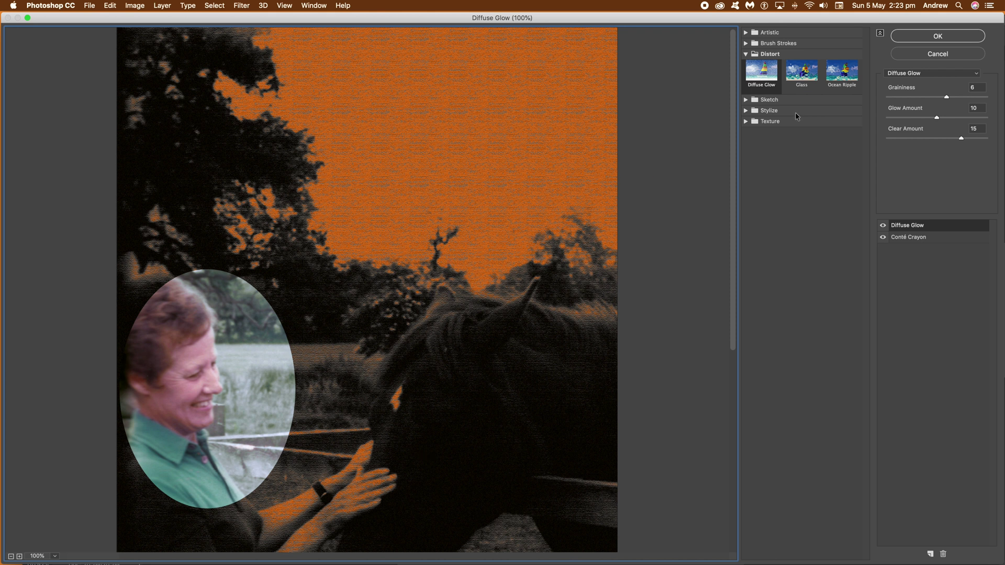
{"action": "left_click", "coordinate": [919, 97]}
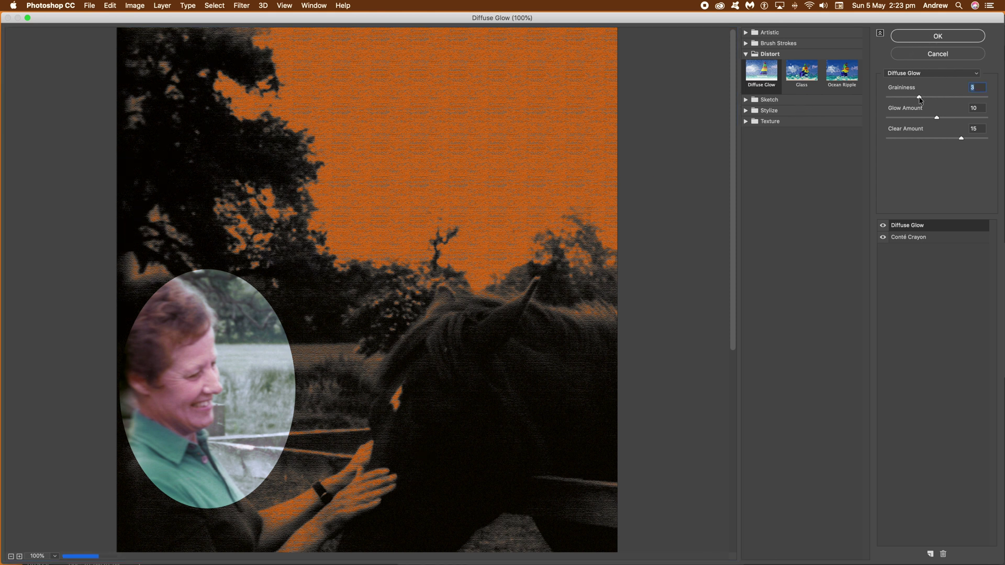
{"action": "left_click", "coordinate": [937, 36]}
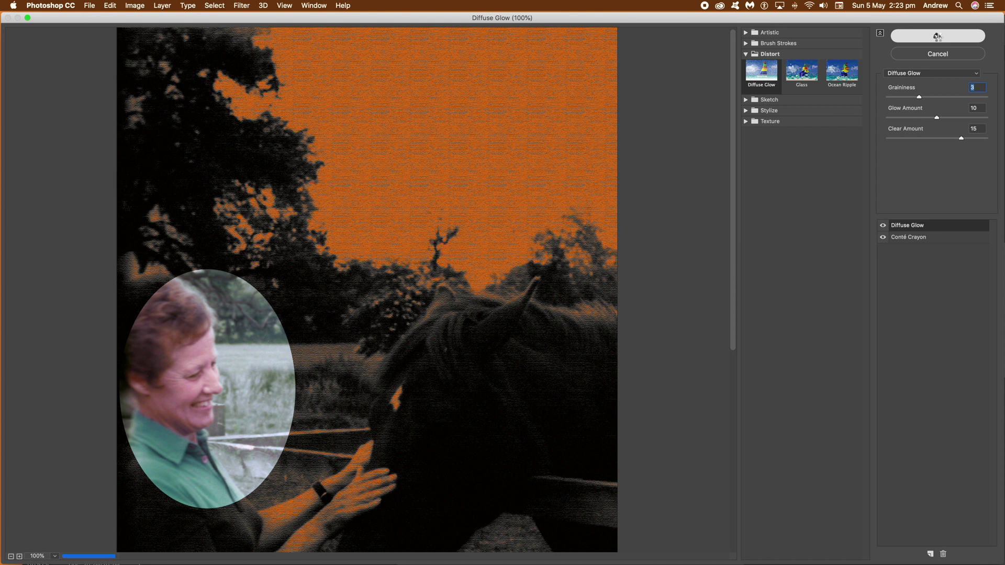
{"action": "left_click", "coordinate": [223, 5]}
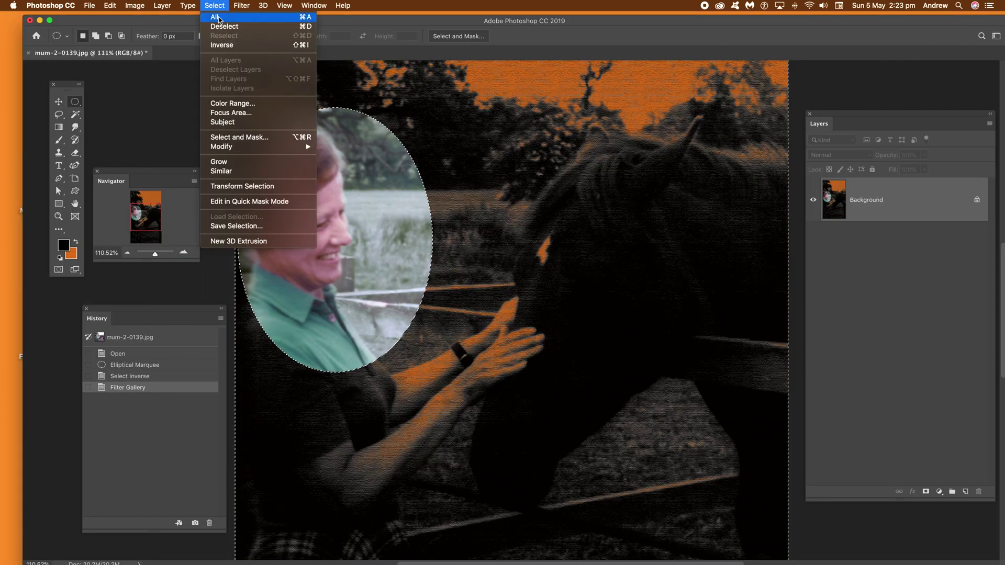
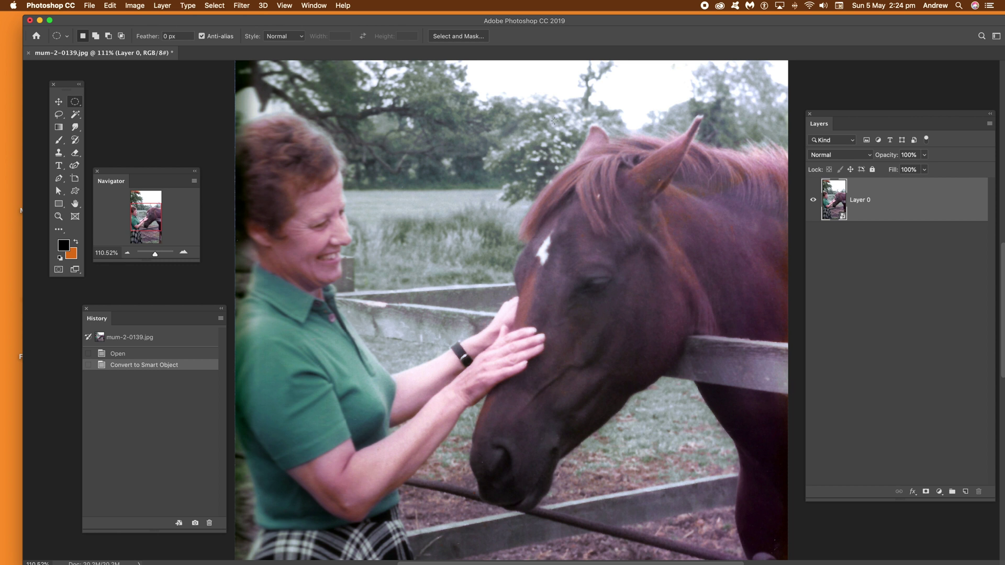
Open the Filter Gallery for the smart object, delete the Diffuse Glow effect layer and switch the remaining one to Halftone Pattern
{"action": "left_click", "coordinate": [237, 6]}
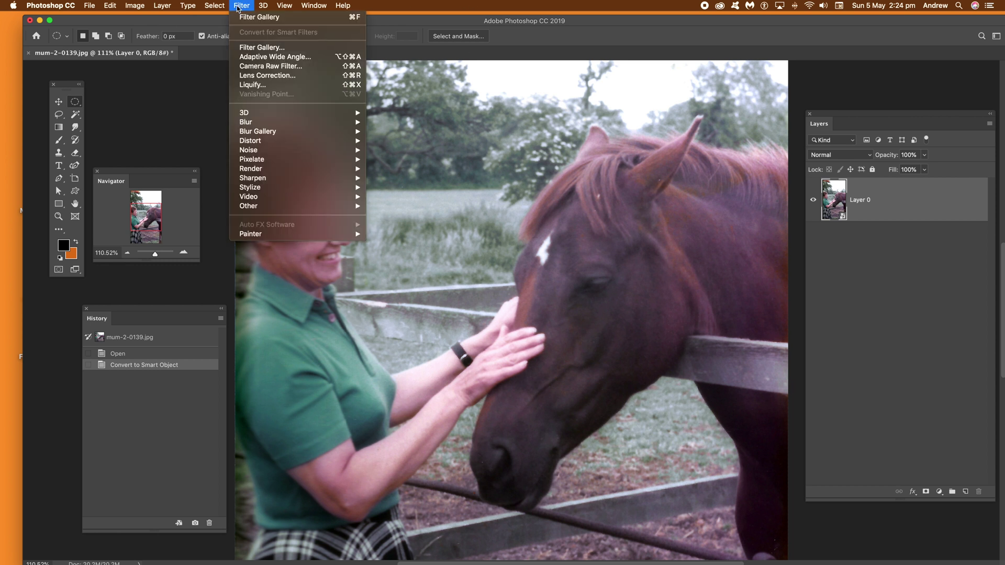
{"action": "left_click", "coordinate": [253, 47]}
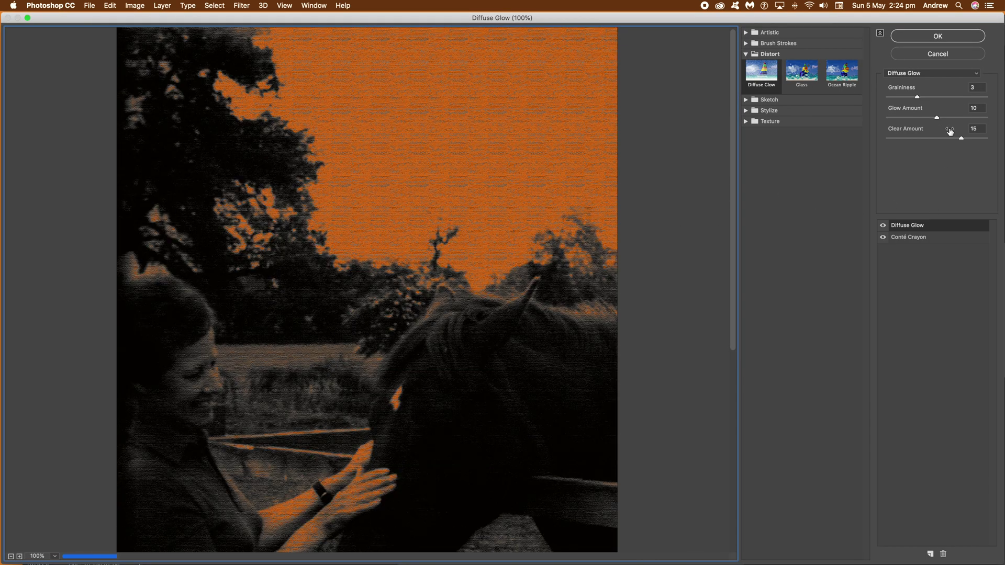
{"action": "left_click", "coordinate": [943, 554]}
{"action": "left_click", "coordinate": [801, 185]}
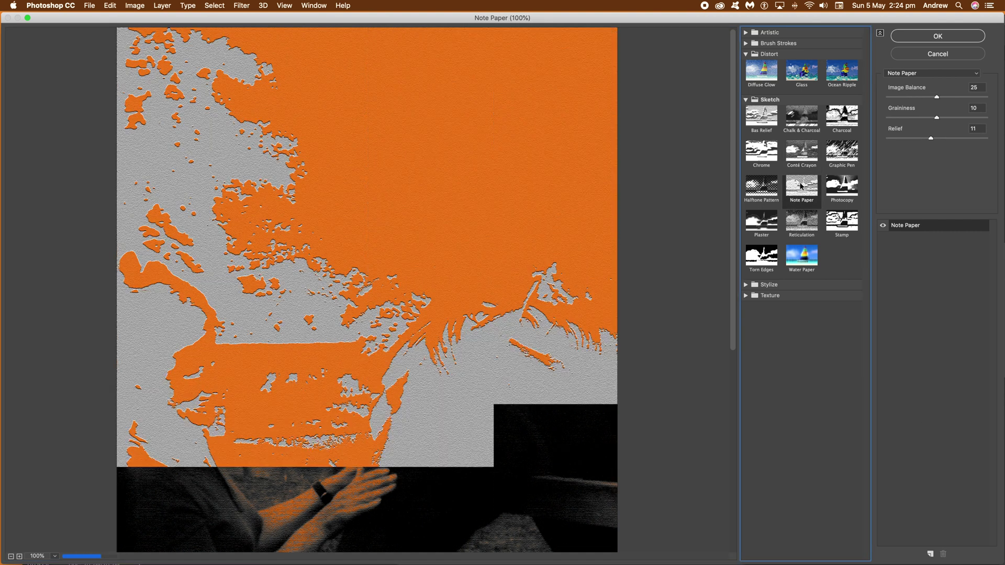
{"action": "left_click", "coordinate": [768, 184]}
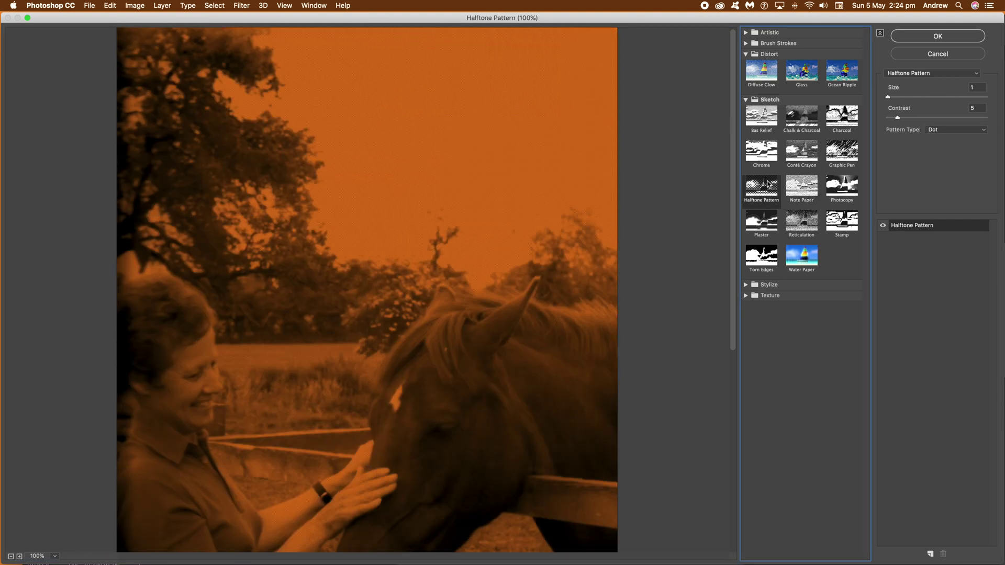
Set the Halftone Pattern to Size 5, Contrast 12 and Pattern Type Circle, and apply it as a smart filter
{"action": "left_click", "coordinate": [923, 97]}
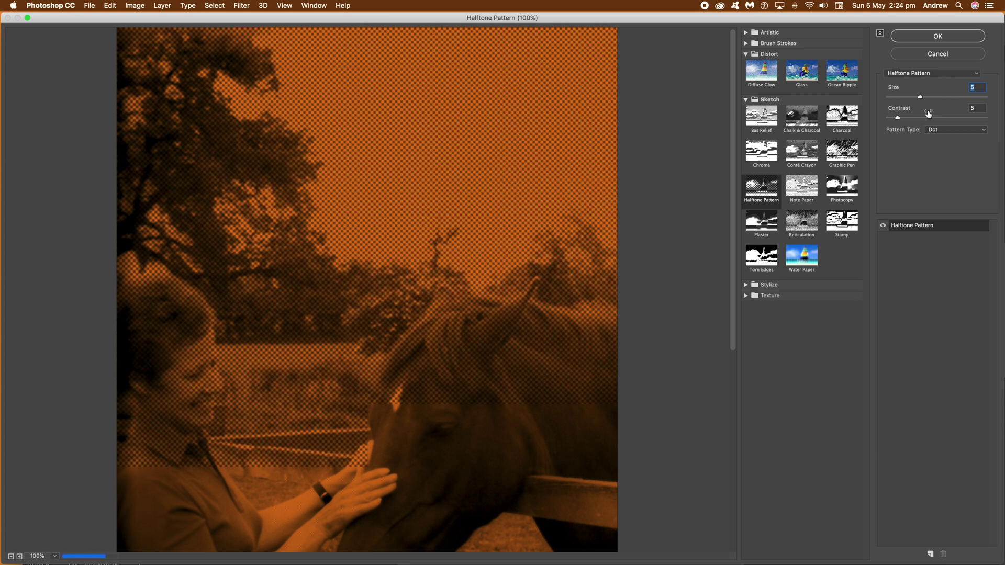
{"action": "left_click", "coordinate": [910, 117]}
{"action": "left_click", "coordinate": [958, 129]}
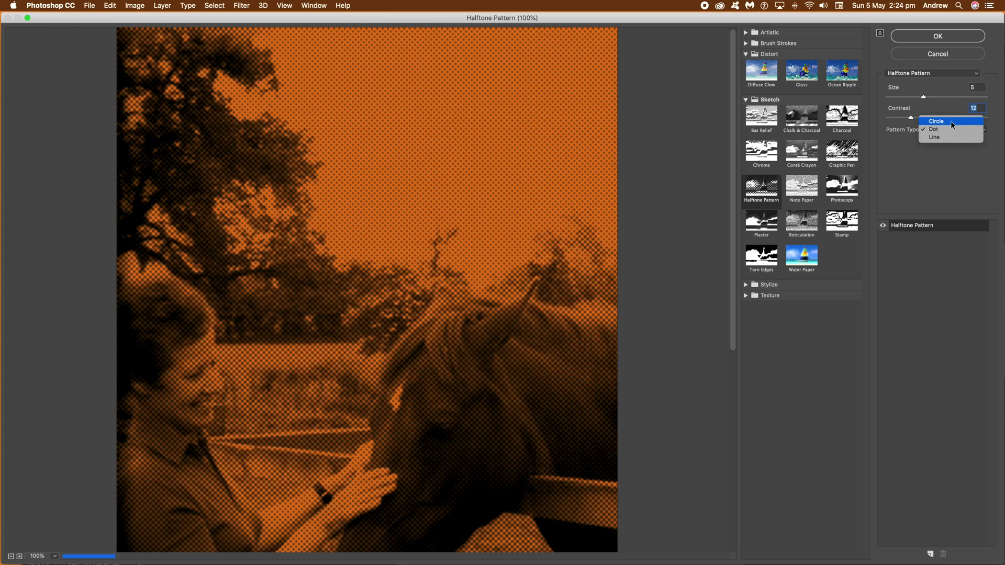
{"action": "left_click", "coordinate": [951, 120]}
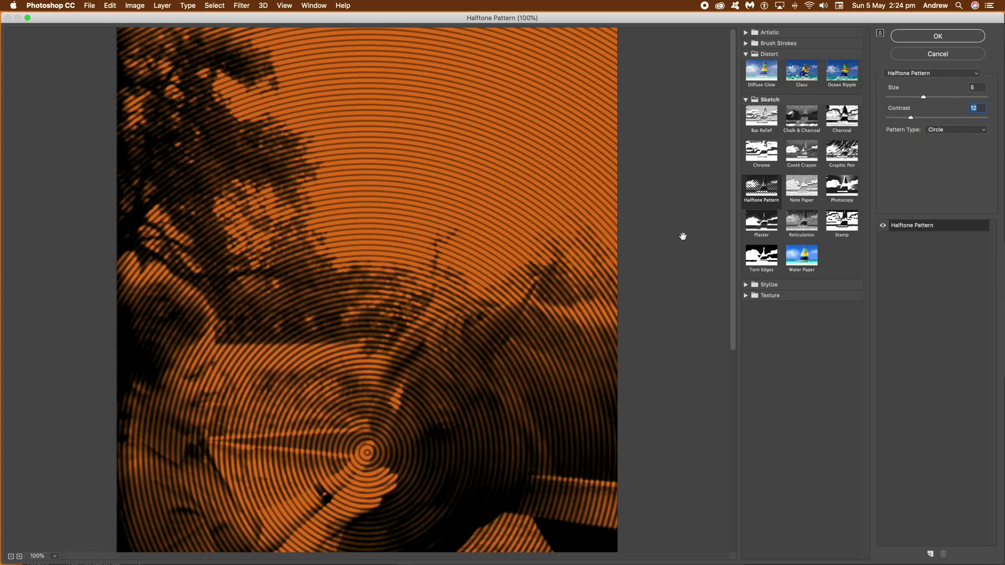
{"action": "left_click", "coordinate": [933, 37]}
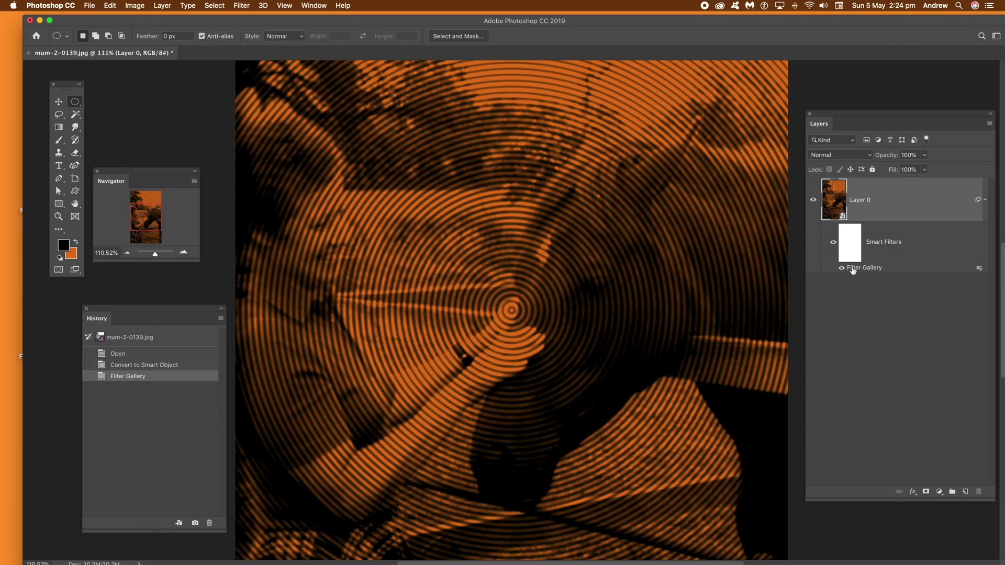
Toggle all smart filters off and on, and do the same for the individual Filter Gallery filter
{"action": "left_click", "coordinate": [832, 243]}
{"action": "left_click", "coordinate": [833, 243]}
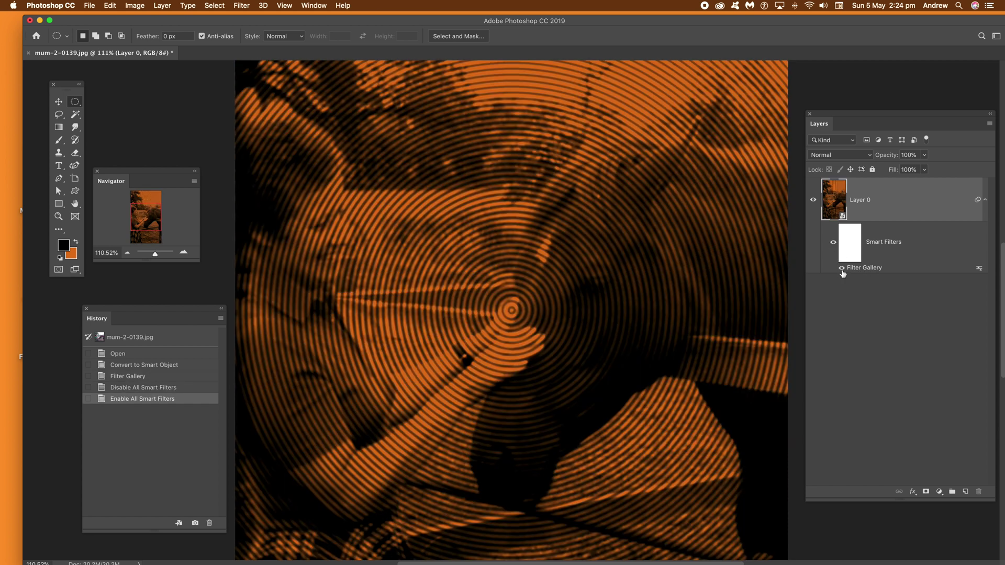
{"action": "left_click", "coordinate": [841, 268]}
{"action": "left_click", "coordinate": [841, 268]}
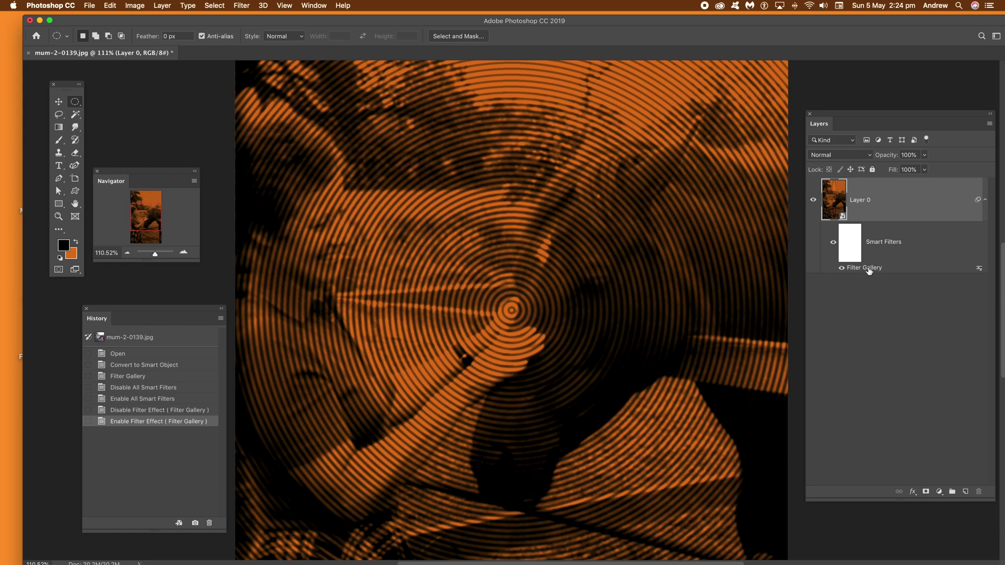
Edit the Filter Gallery smart filter, setting the Halftone Pattern to Size 7 and Contrast 25
{"action": "double_click", "coordinate": [868, 268]}
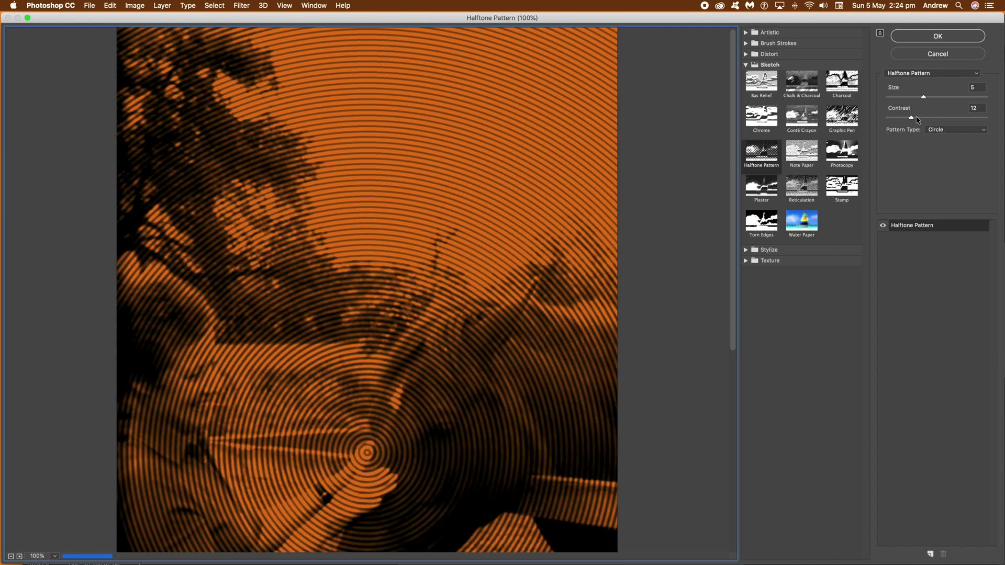
{"action": "left_click", "coordinate": [935, 118]}
{"action": "left_click", "coordinate": [945, 97]}
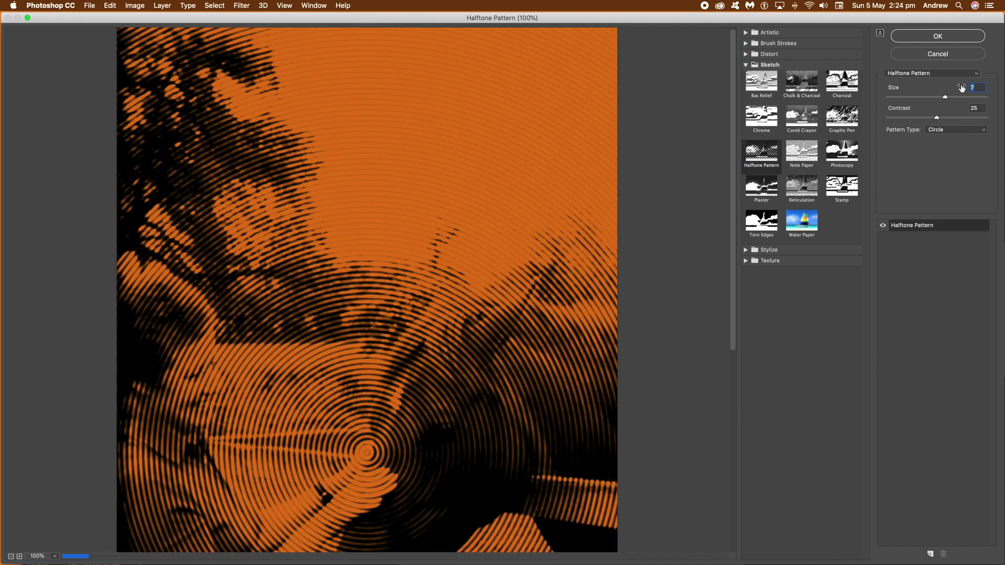
{"action": "left_click", "coordinate": [935, 37]}
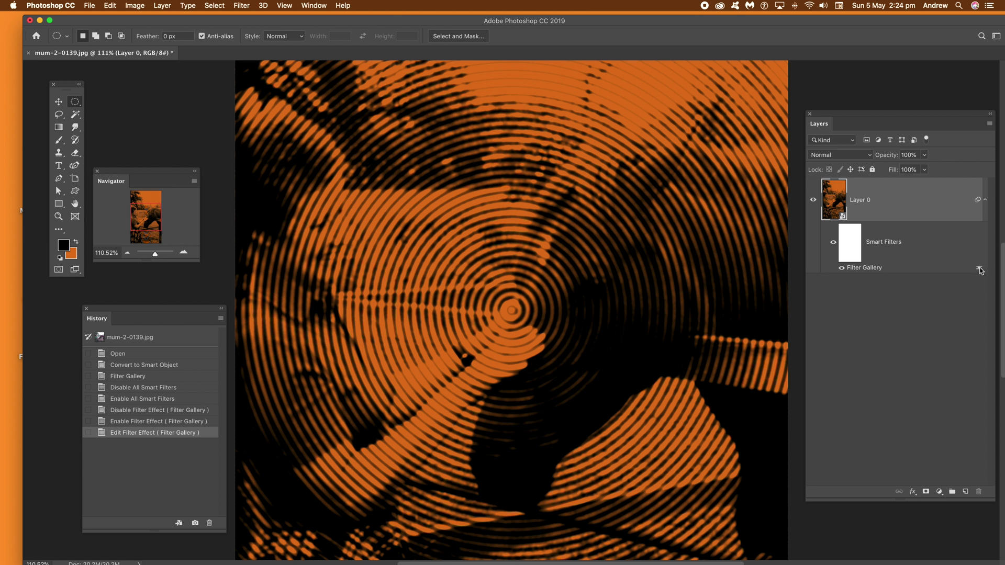
Try Darken as the Filter Gallery smart filter's blending mode, and set it to Multiply at about 42% opacity
{"action": "left_click", "coordinate": [979, 269]}
{"action": "left_click", "coordinate": [806, 194]}
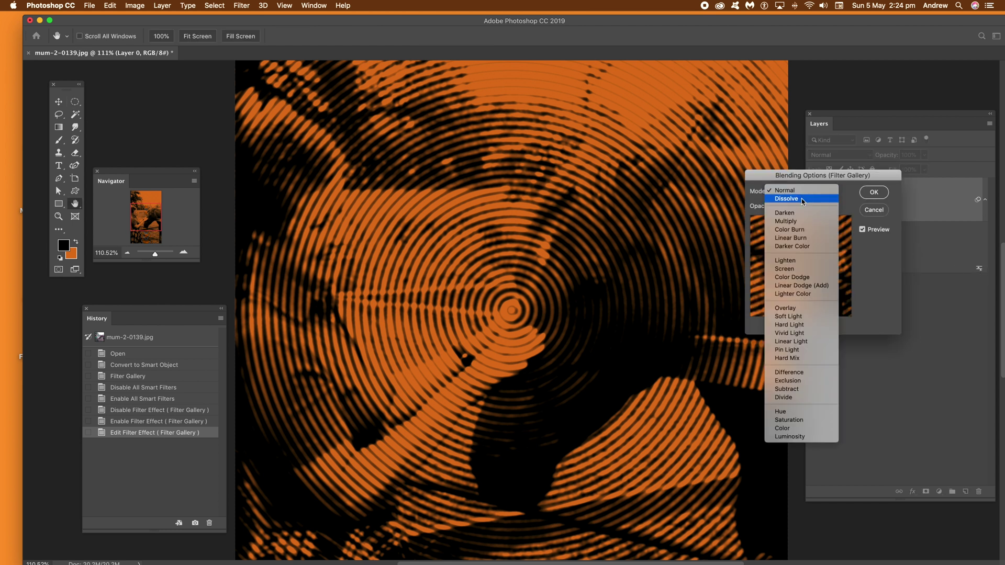
{"action": "left_click", "coordinate": [798, 214]}
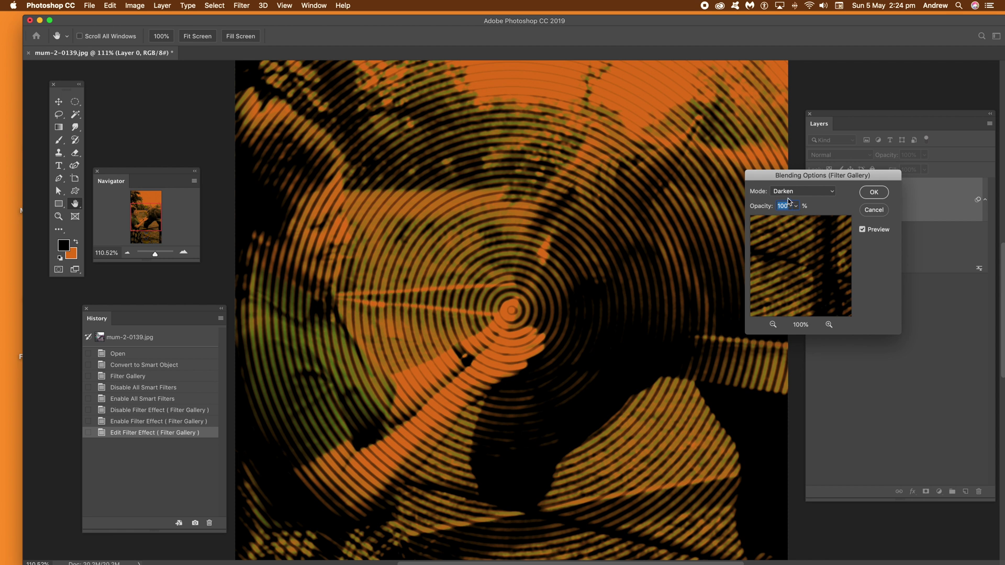
{"action": "left_click", "coordinate": [791, 192]}
{"action": "left_click", "coordinate": [789, 198]}
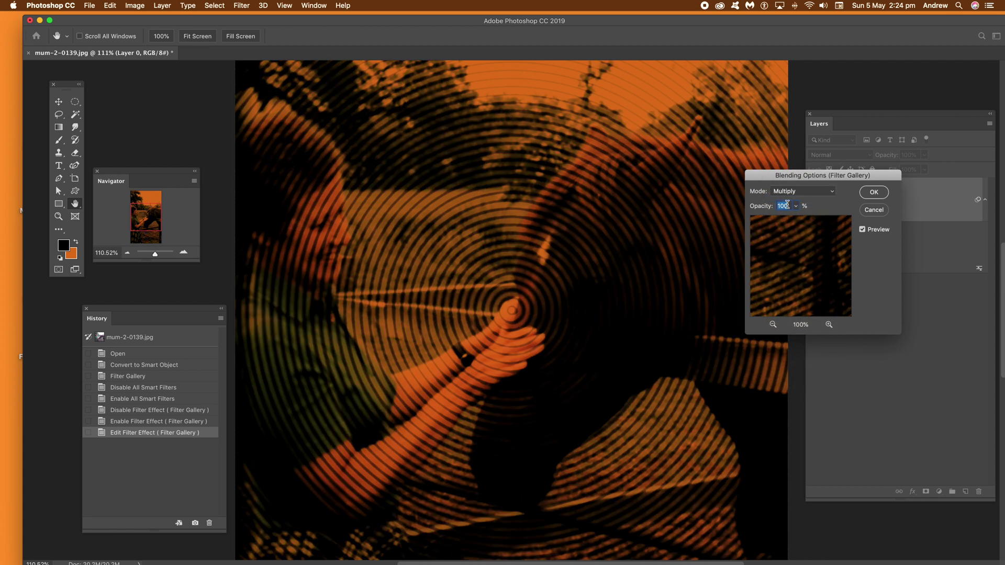
{"action": "left_click", "coordinate": [795, 206]}
{"action": "left_click_drag", "start_coordinate": [778, 219], "coordinate": [771, 220]}
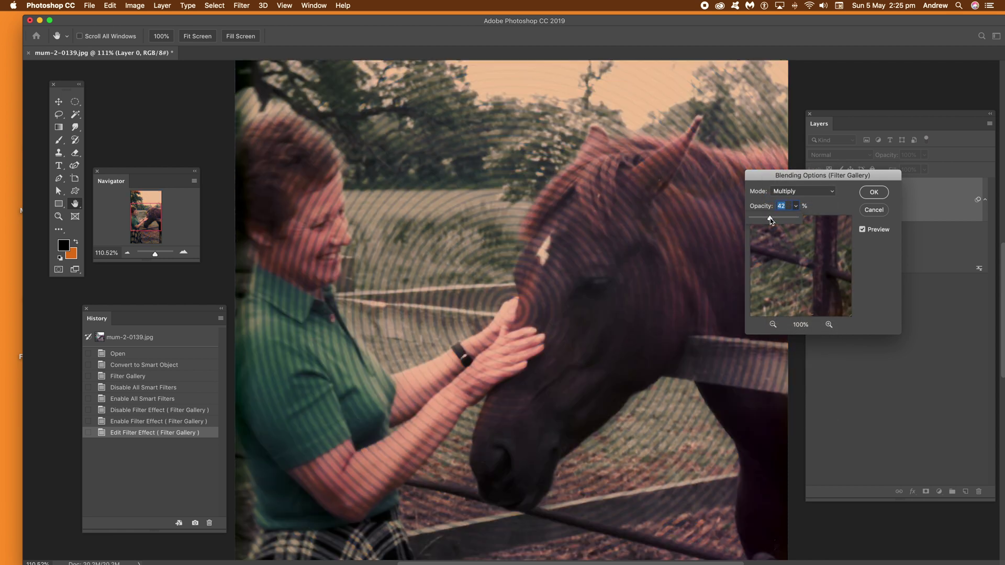
{"action": "left_click", "coordinate": [874, 192]}
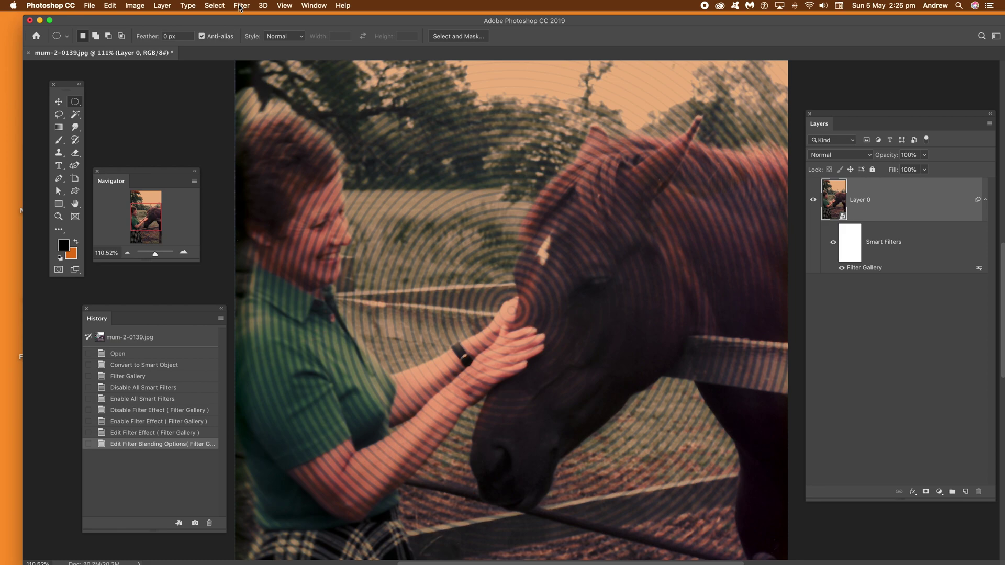
Add a second Filter Gallery smart filter to Layer 0 using the Stamp sketch effect
{"action": "left_click", "coordinate": [242, 5]}
{"action": "left_click", "coordinate": [276, 48]}
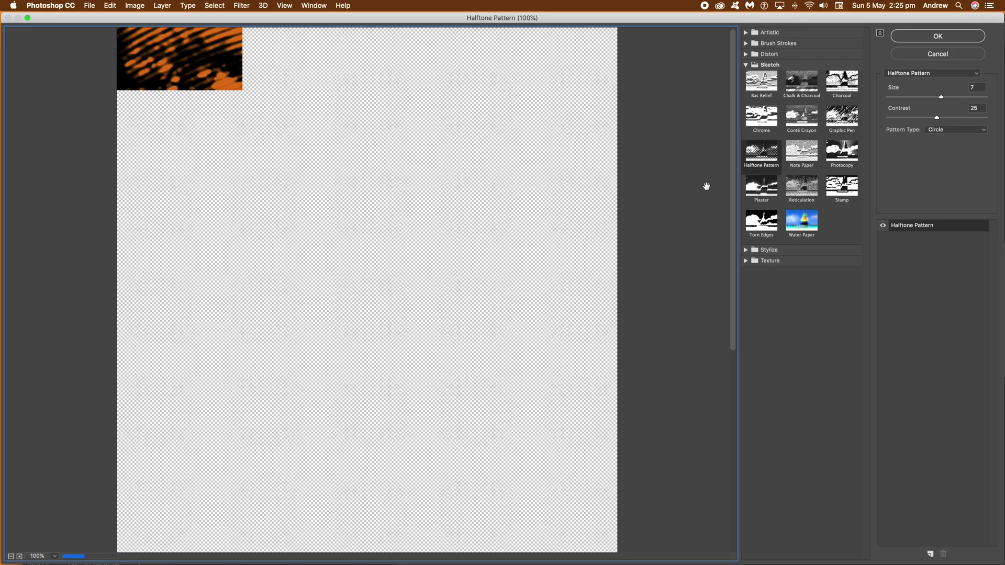
{"action": "left_click", "coordinate": [920, 229]}
{"action": "left_click", "coordinate": [842, 185]}
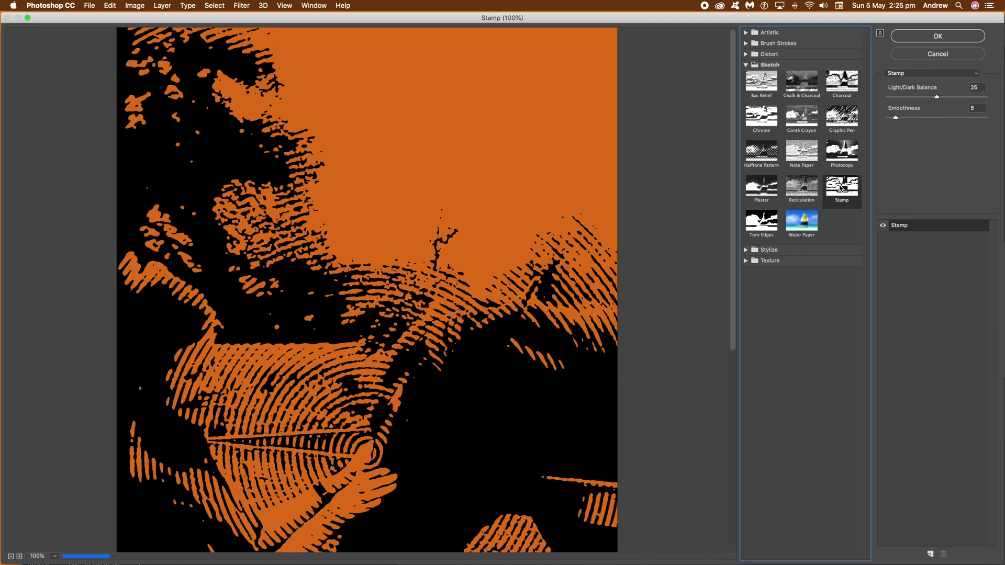
{"action": "left_click", "coordinate": [946, 37]}
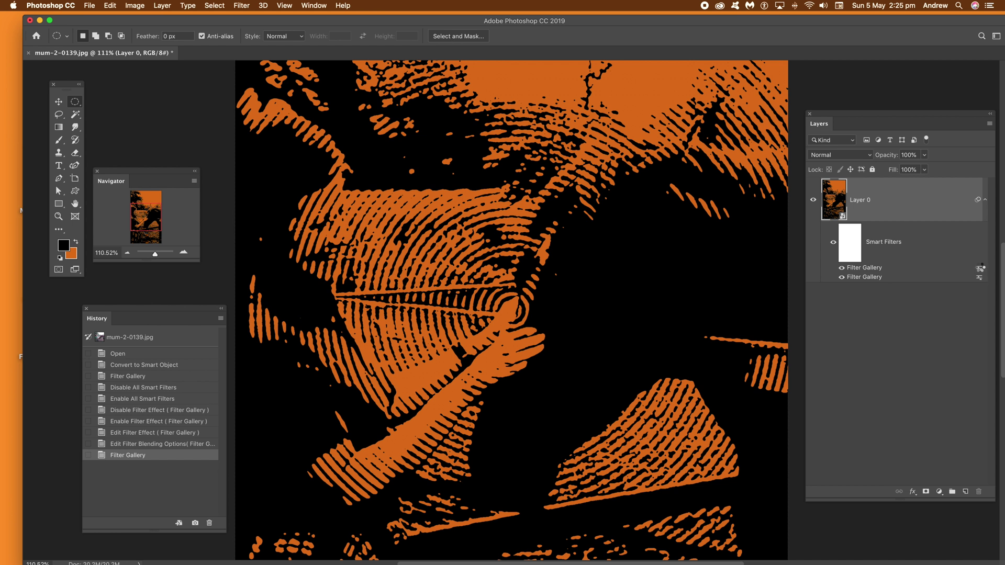
Set the upper Filter Gallery smart filter's blending mode to Darken, and toggle all smart filters off and on
{"action": "double_click", "coordinate": [978, 268]}
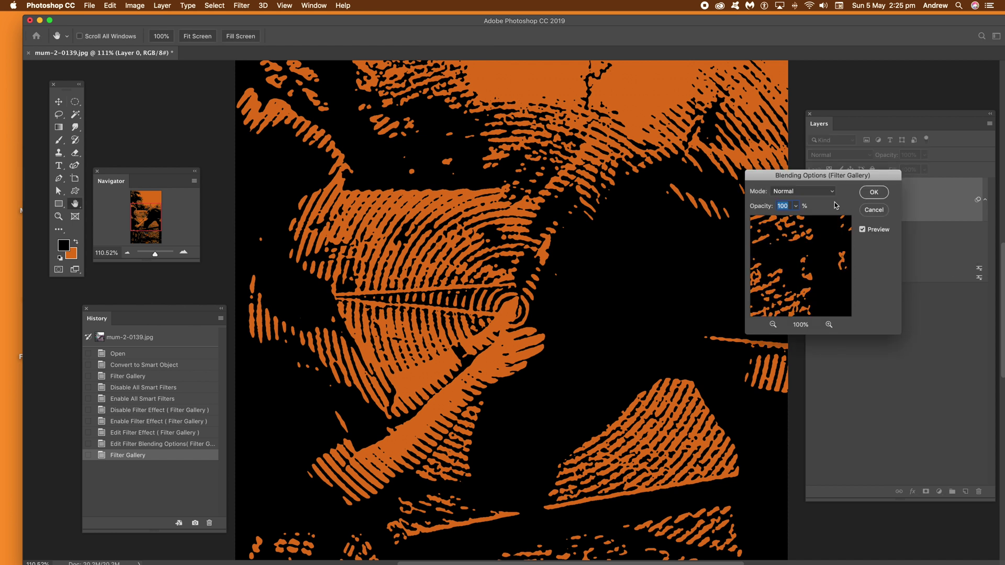
{"action": "left_click", "coordinate": [796, 191]}
{"action": "left_click", "coordinate": [791, 214]}
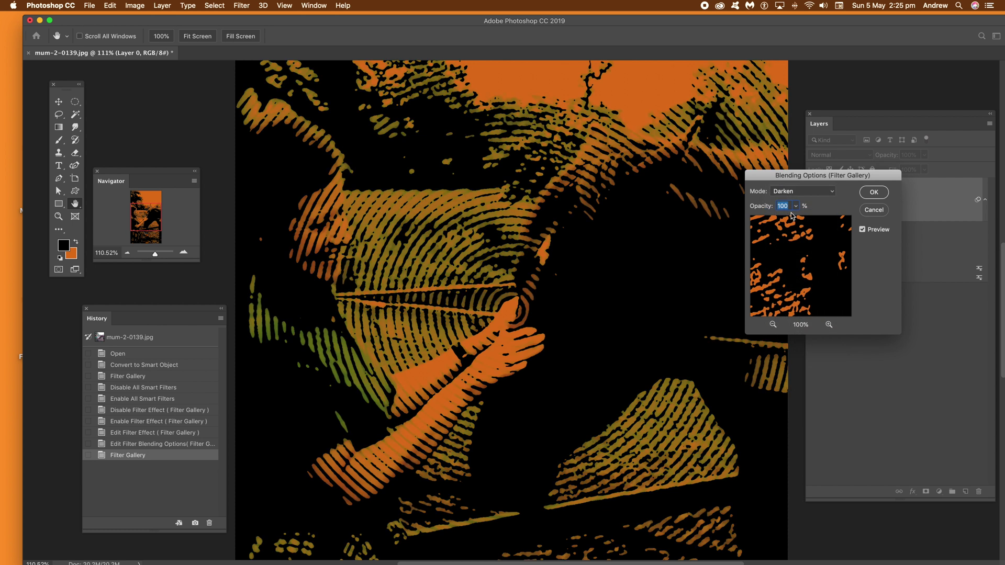
{"action": "left_click", "coordinate": [873, 192]}
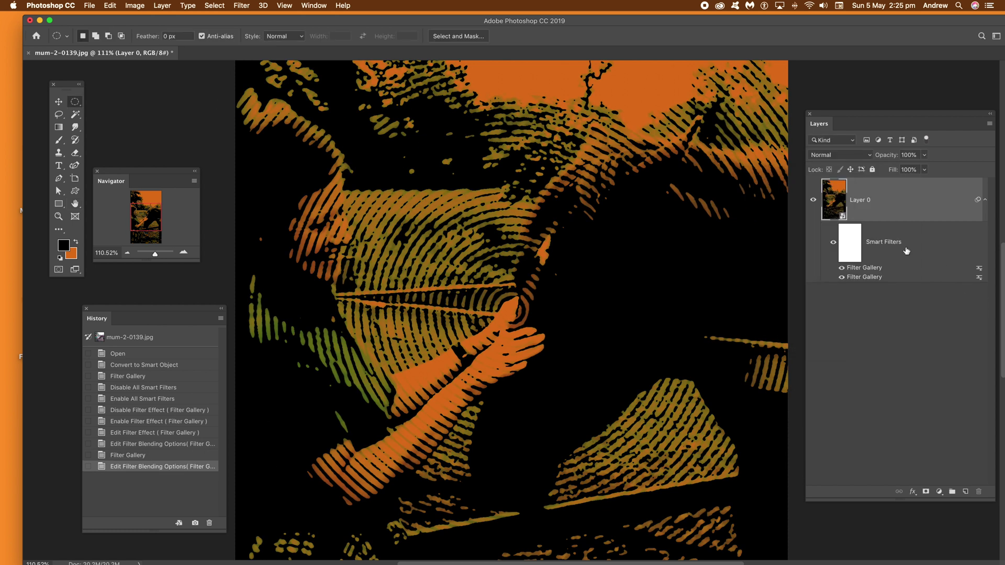
{"action": "left_click", "coordinate": [832, 243]}
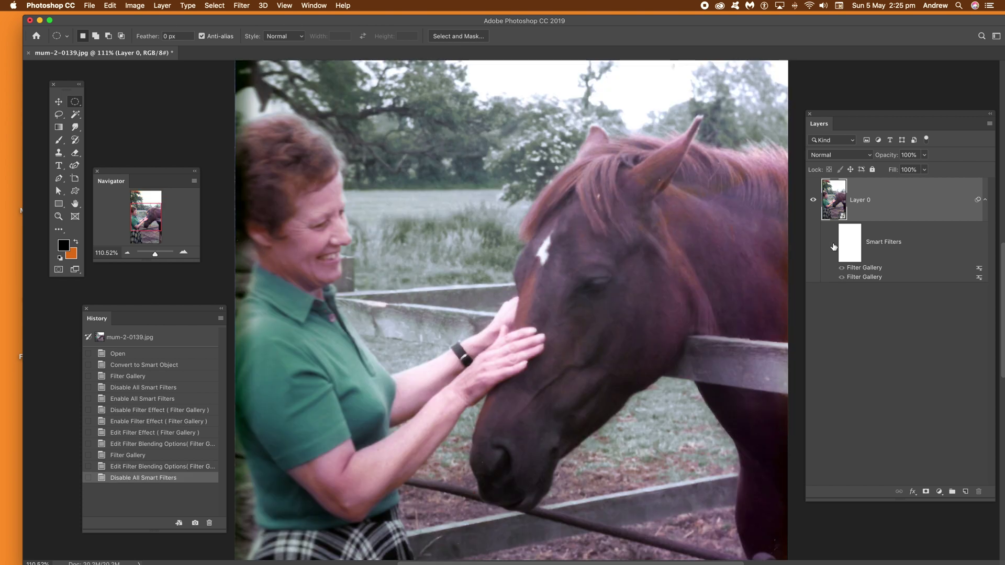
{"action": "left_click", "coordinate": [833, 244]}
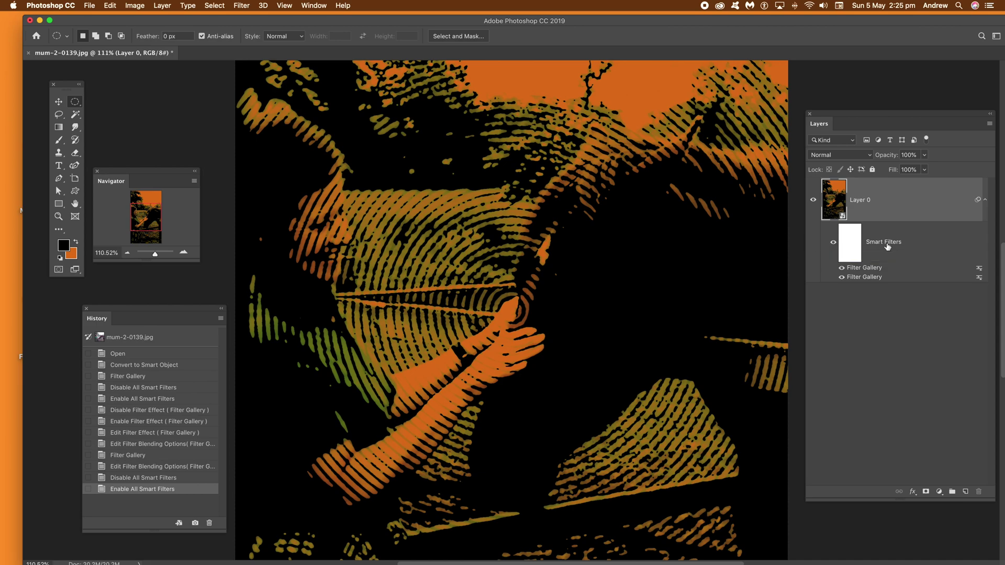
Try three gradients in different directions on the smart filter mask, and revert to the history state before them
{"action": "left_click", "coordinate": [850, 243]}
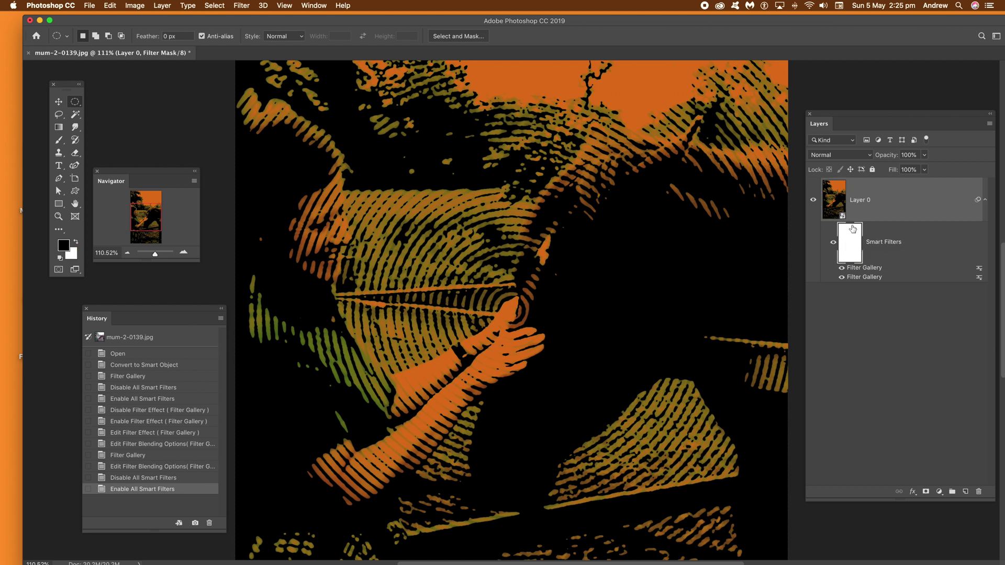
{"action": "left_click", "coordinate": [58, 127]}
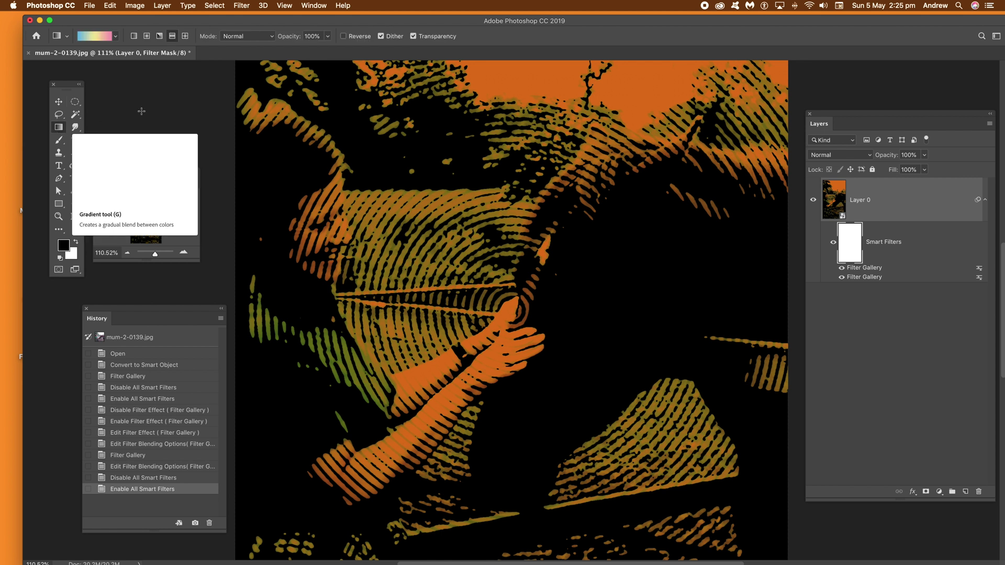
{"action": "left_click_drag", "start_coordinate": [351, 158], "coordinate": [679, 373]}
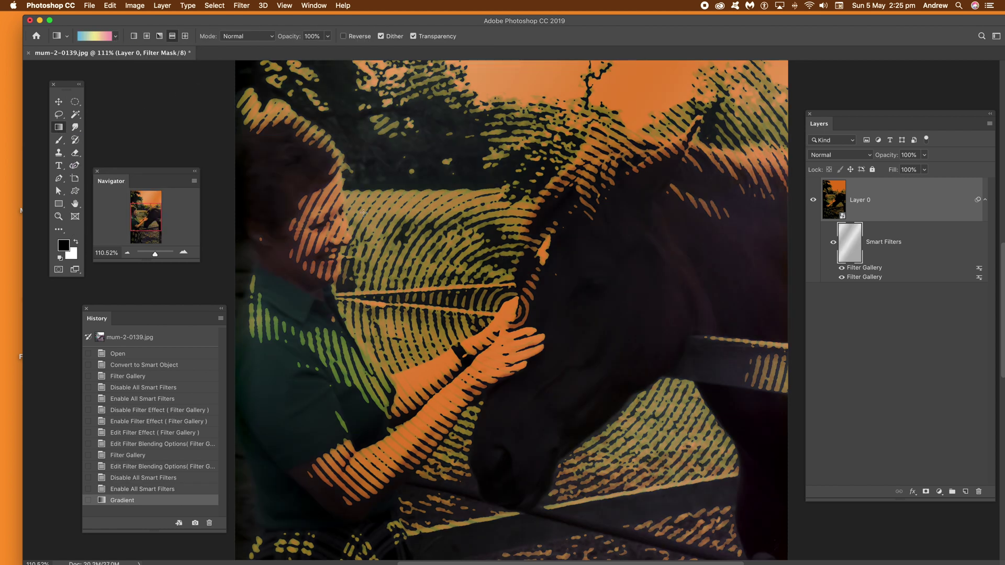
{"action": "left_click_drag", "start_coordinate": [316, 331], "coordinate": [552, 178]}
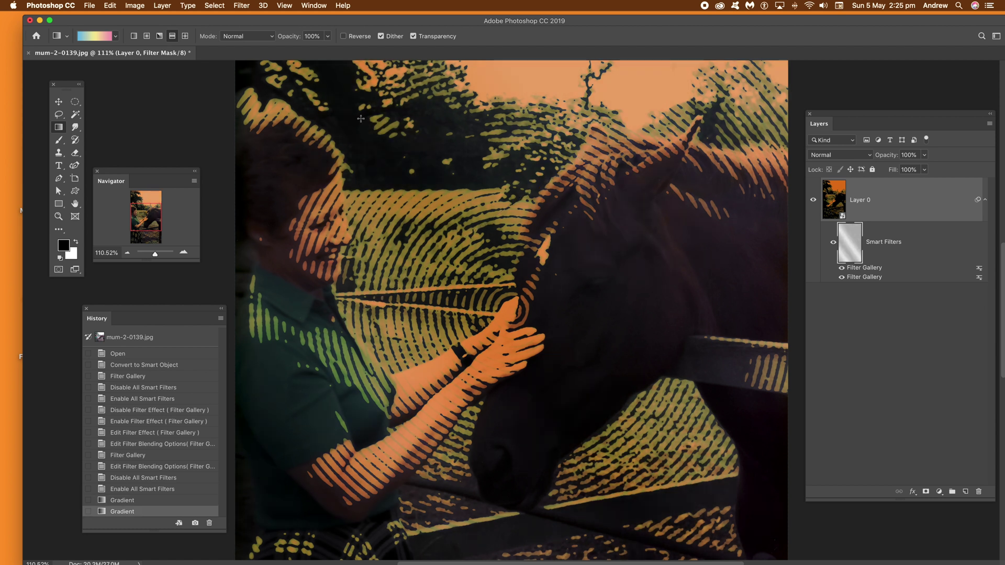
{"action": "left_click_drag", "start_coordinate": [616, 270], "coordinate": [558, 344]}
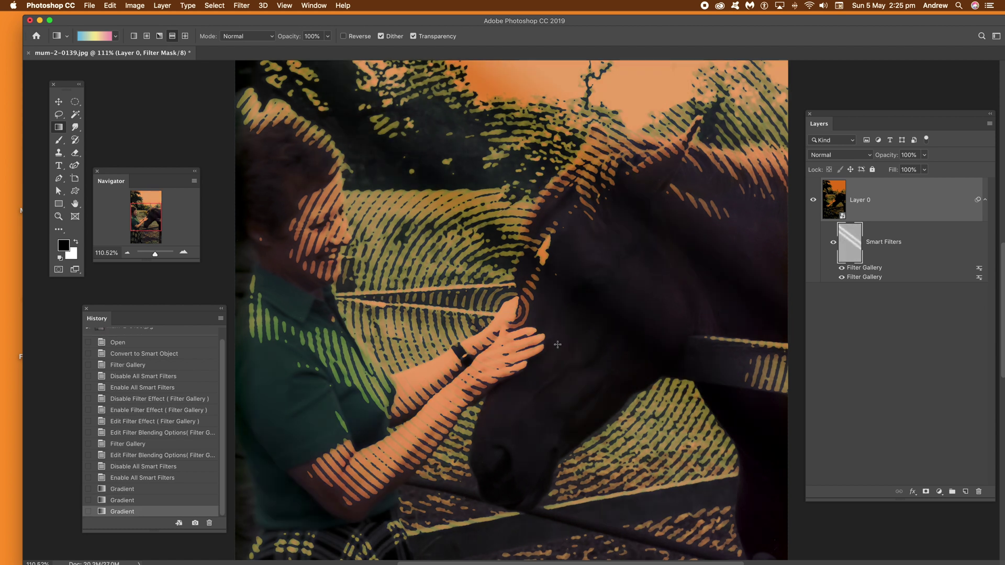
{"action": "left_click", "coordinate": [135, 479]}
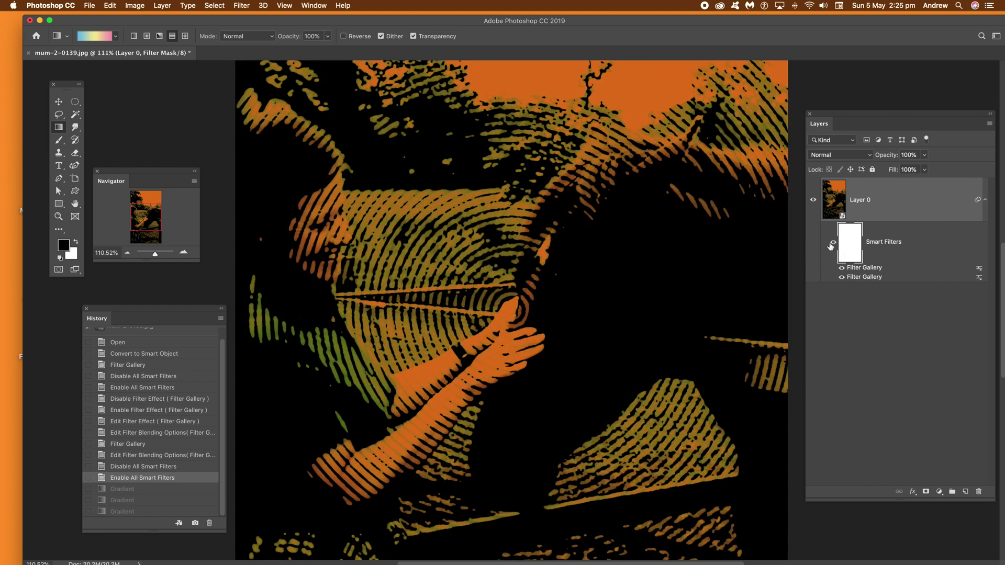
Paint black pixel rectangles on the smart filter mask over the woman, covering the full visible height of the photo there
{"action": "left_click", "coordinate": [59, 205]}
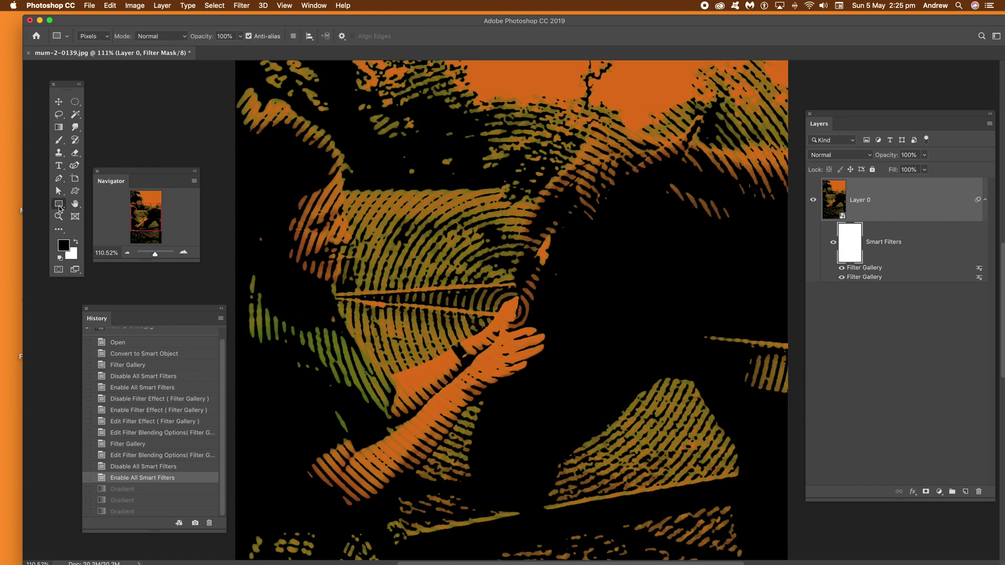
{"action": "left_click", "coordinate": [60, 208]}
{"action": "left_click", "coordinate": [113, 205]}
{"action": "left_click_drag", "start_coordinate": [234, 89], "coordinate": [363, 396]}
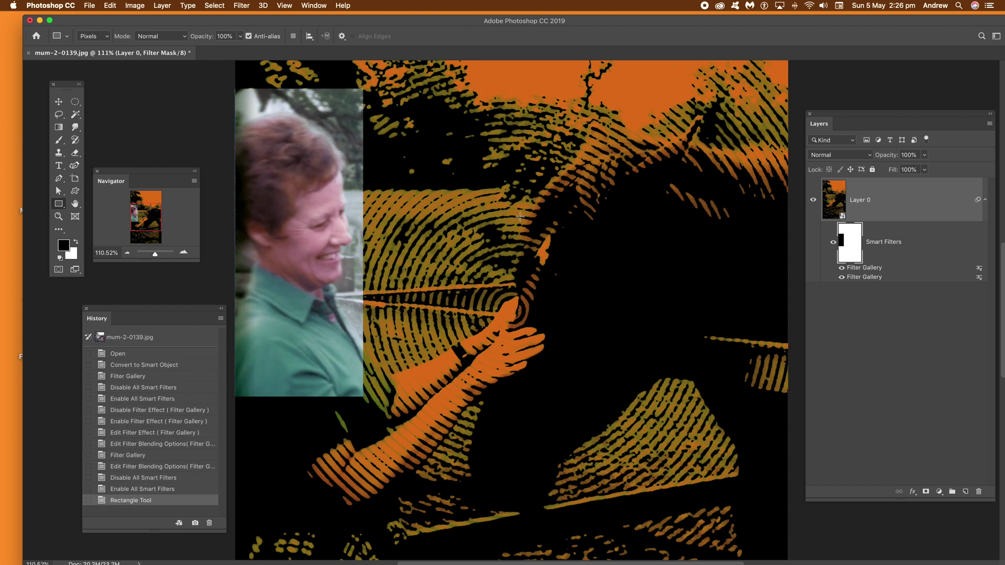
{"action": "left_click_drag", "start_coordinate": [235, 61], "coordinate": [413, 555]}
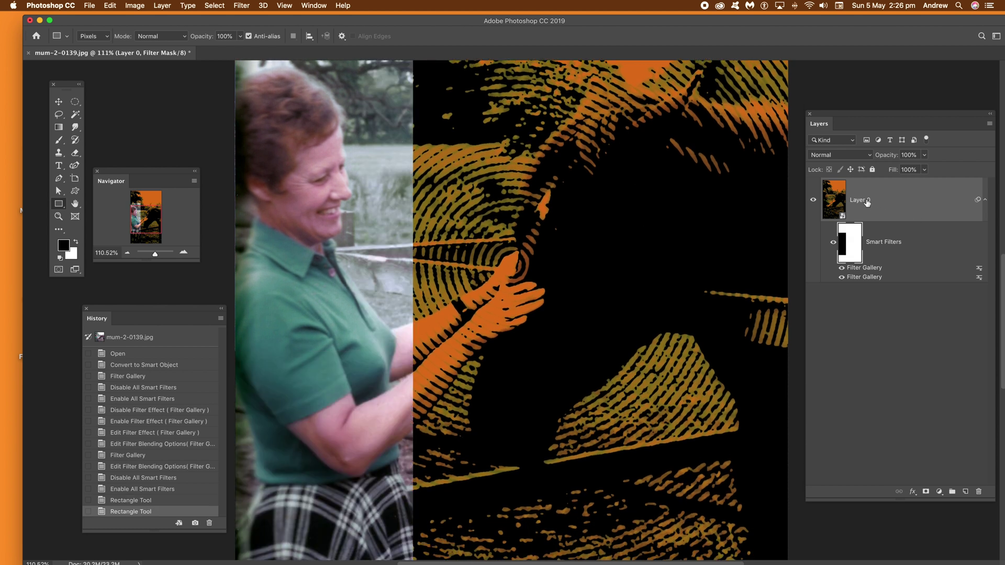
Edit the upper Filter Gallery smart filter, trying the Note Paper and Chrome sketch effects and applying Bas Relief
{"action": "left_click", "coordinate": [892, 243]}
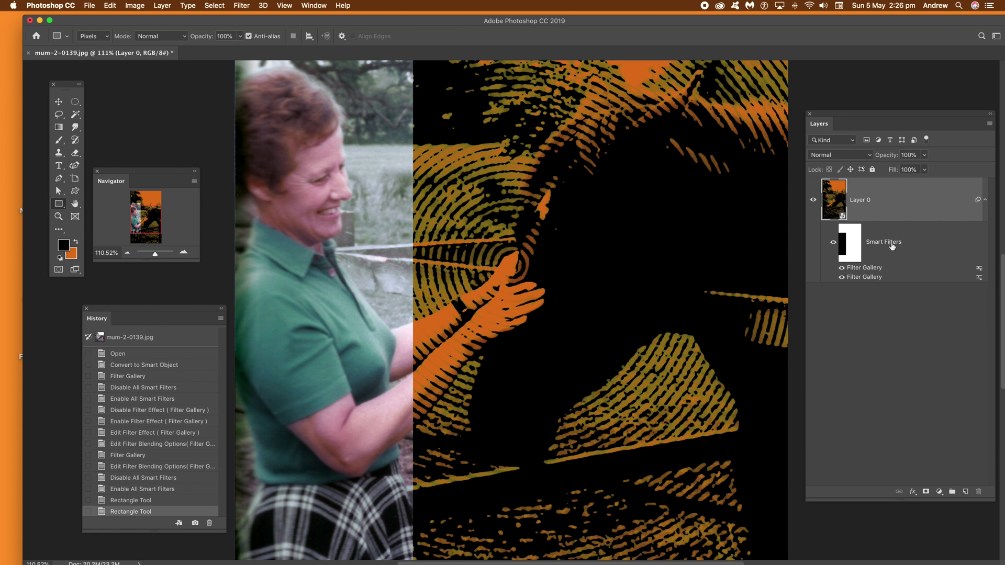
{"action": "double_click", "coordinate": [864, 268]}
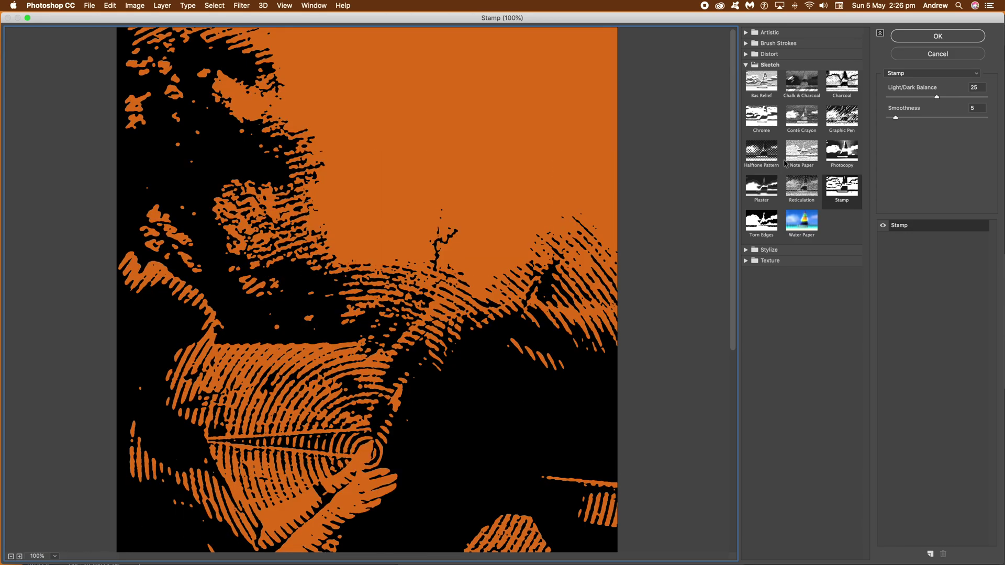
{"action": "left_click", "coordinate": [805, 160]}
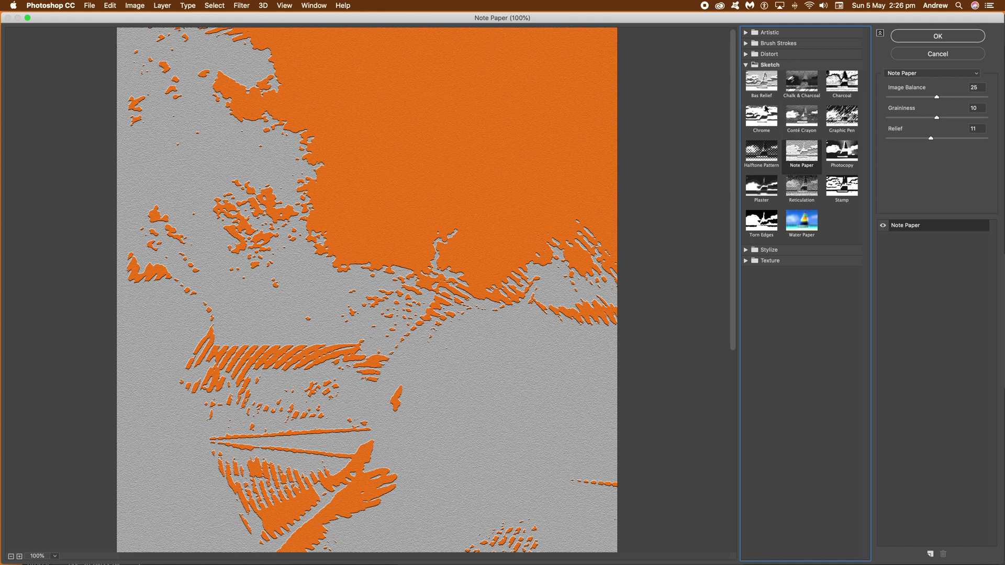
{"action": "left_click", "coordinate": [766, 108]}
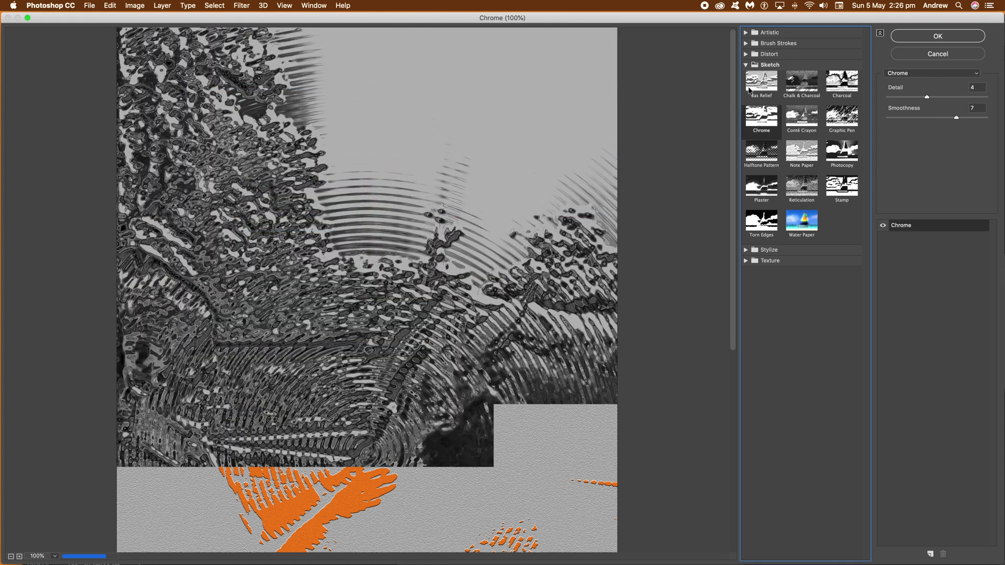
{"action": "left_click", "coordinate": [760, 83]}
{"action": "left_click", "coordinate": [900, 41]}
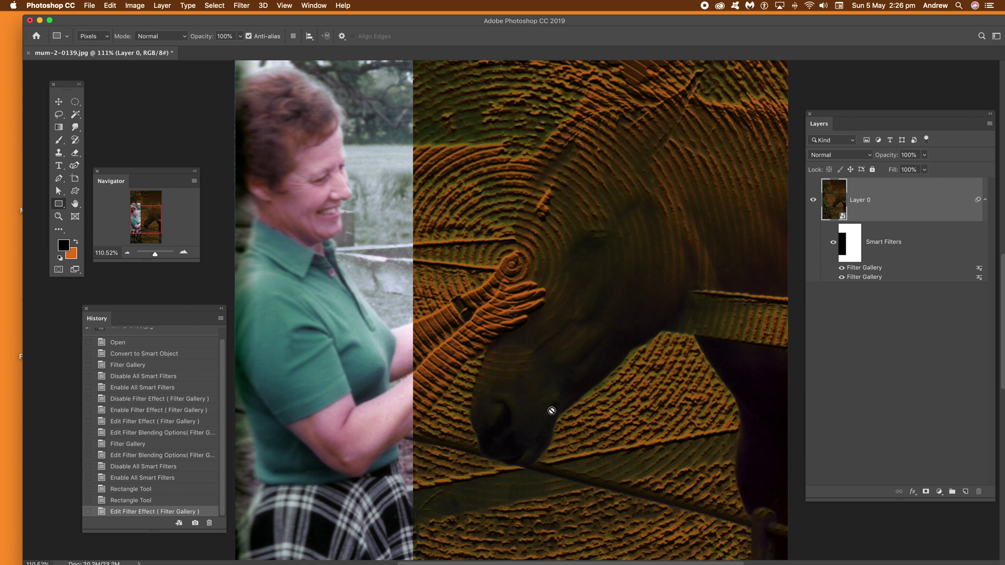